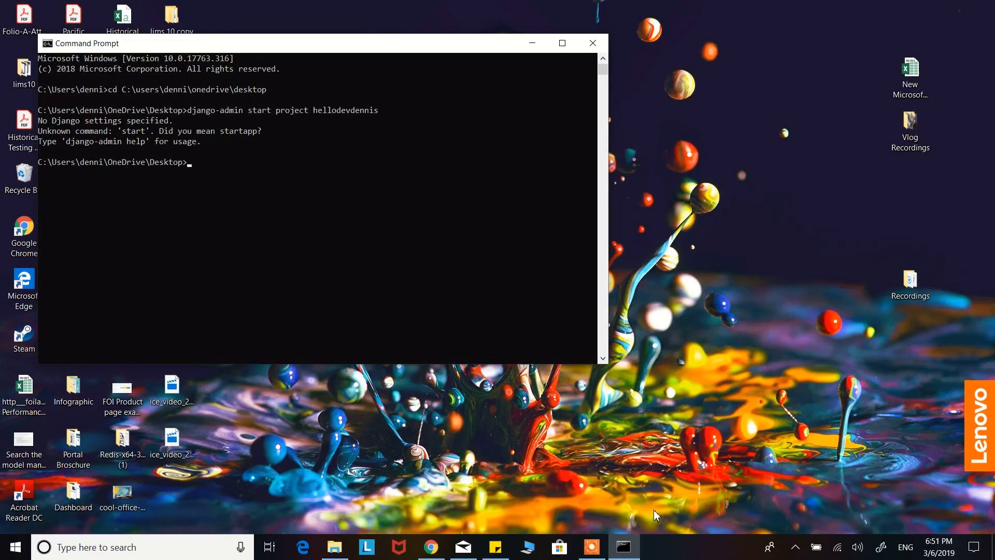
pyautogui.write('django')
pyautogui.write('-0adm')
# Run django-admin startproject hellodevdennis after fixing the mistyped command name
pyautogui.press('BackSpace')
pyautogui.press('BackSpace')
pyautogui.press('BackSpace')
pyautogui.write('ad')
pyautogui.press('BackSpace')
pyautogui.press('BackSpace')
pyautogui.press('BackSpace')
pyautogui.write('admin startproject ')
pyautogui.write('hellodevdennis')
pyautogui.press('Return')
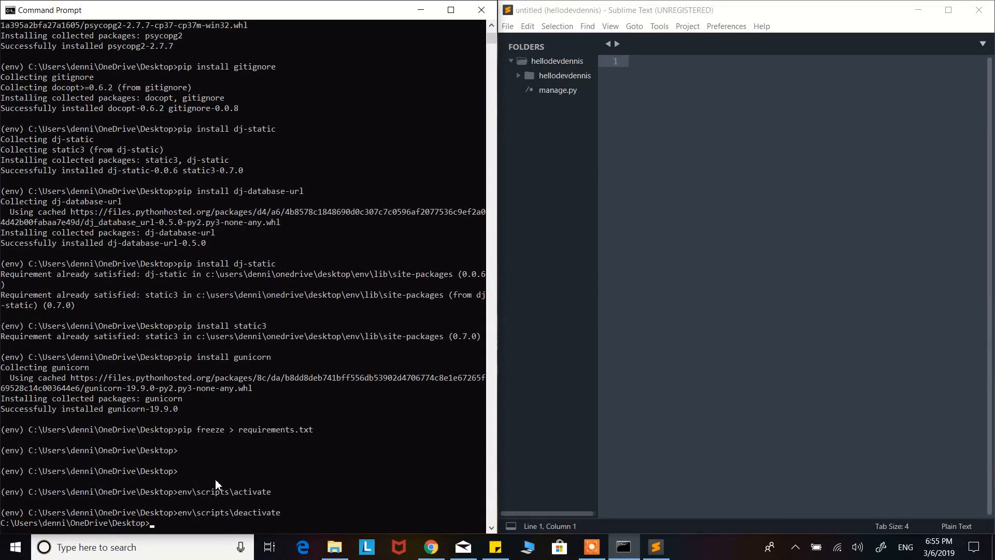
pyautogui.write('pip install gunicorn')
# Change into hellodevdennis, create the env virtualenv and activate it via env\scripts\activate
pyautogui.press('Up')
pyautogui.press('Up')
pyautogui.press('Up')
pyautogui.press('Up')
pyautogui.press('Up')
pyautogui.press('Up')
pyautogui.press('Up')
pyautogui.press('Up')
pyautogui.write('\\hellodevdennis')
pyautogui.press('Return')
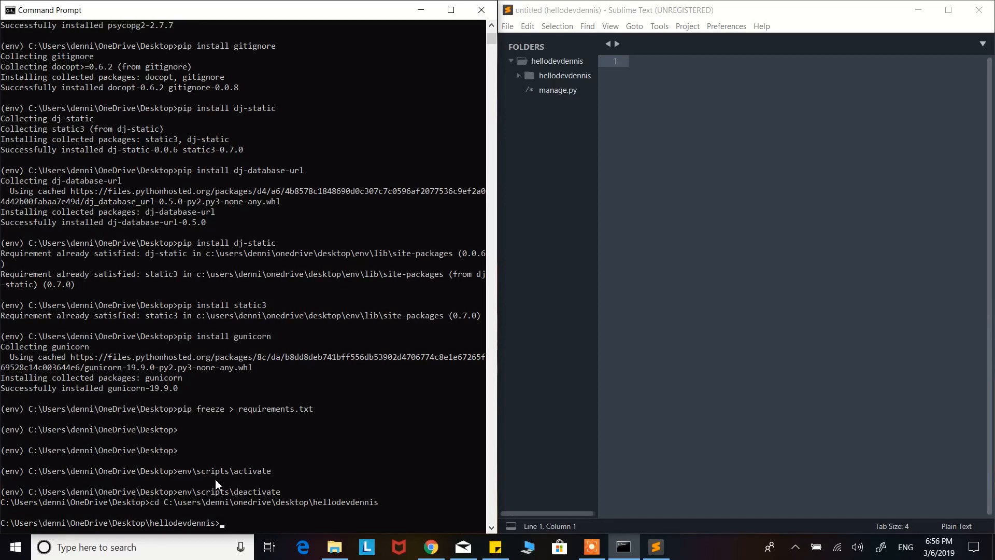
pyautogui.write('virtualenv en')
pyautogui.write('v')
pyautogui.press('Return')
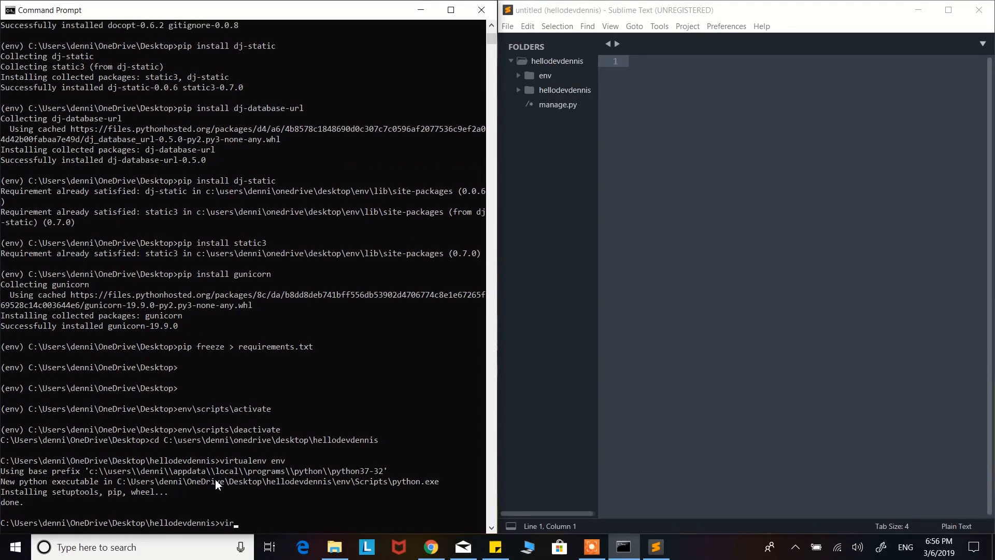
pyautogui.write('virtual')
pyautogui.write('en')
pyautogui.press('BackSpace')
pyautogui.press('BackSpace')
pyautogui.press('BackSpace')
pyautogui.write('env\\scripts')
pyautogui.write('\\activate')
pyautogui.press('Return')
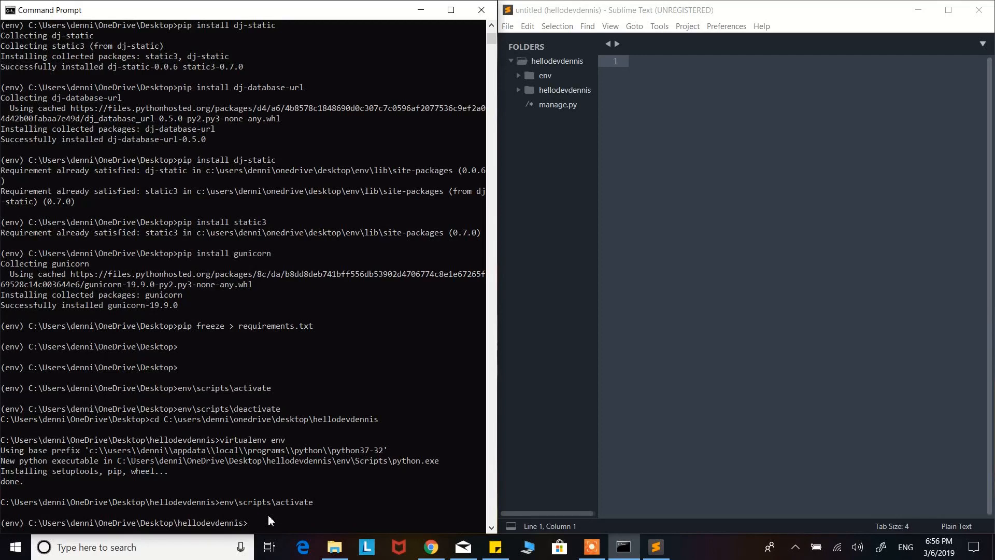
# Copy the dependency pip install commands from the deployment guide in the browser
pyautogui.click(431, 546)
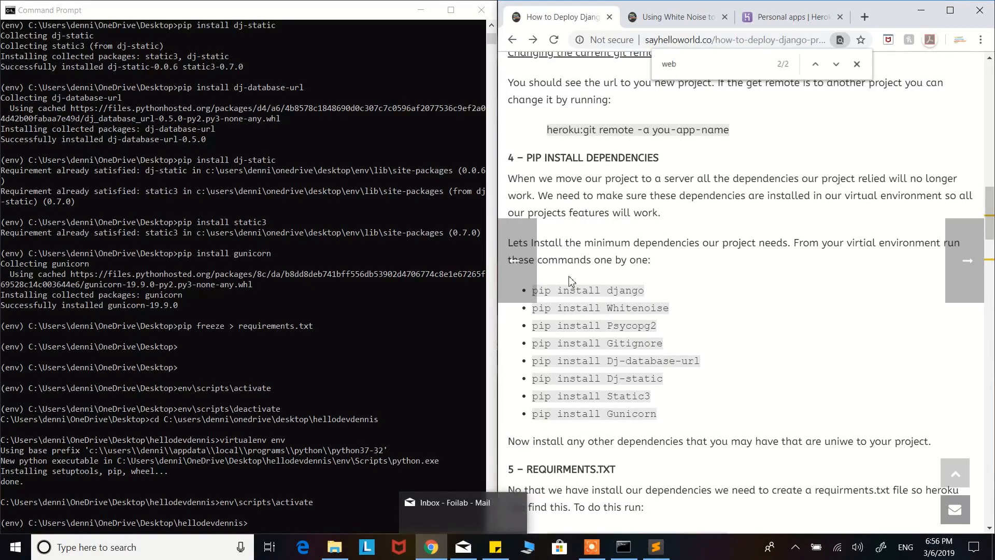
pyautogui.moveTo(662, 416)
pyautogui.mouseDown()
pyautogui.moveTo(568, 320)
pyautogui.moveTo(731, 361)
pyautogui.mouseUp()
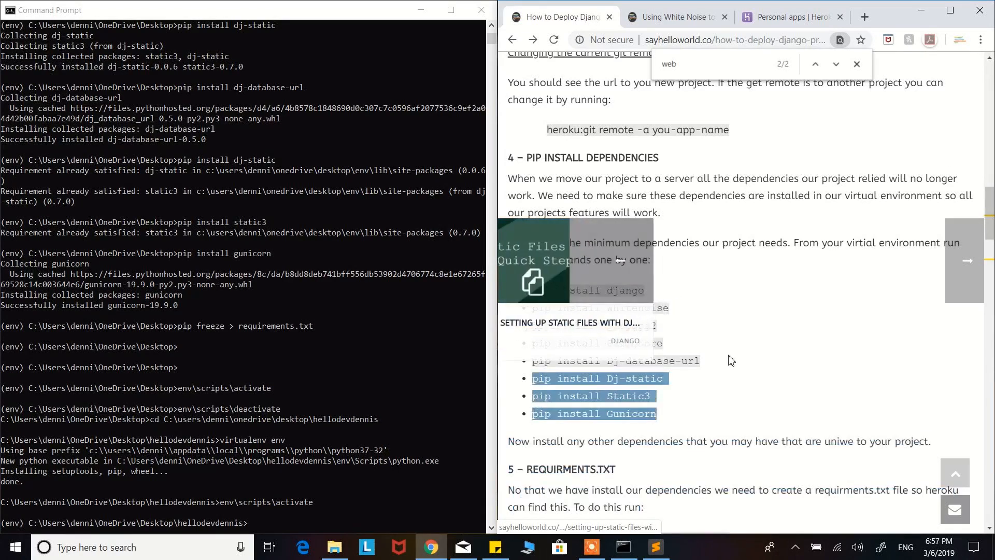
pyautogui.moveTo(661, 424)
pyautogui.mouseDown()
pyautogui.moveTo(590, 327)
pyautogui.moveTo(545, 292)
pyautogui.mouseUp()
pyautogui.click(601, 297)
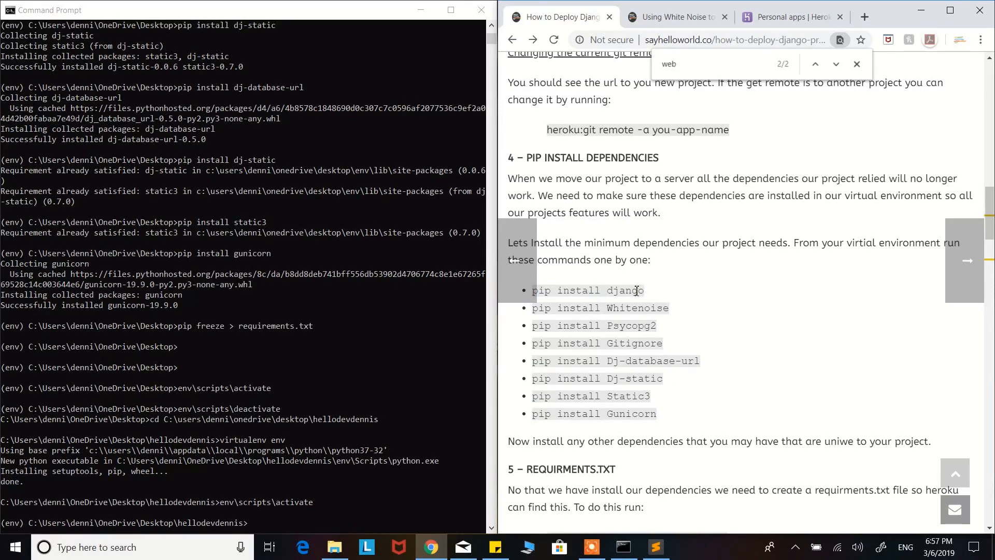
pyautogui.click(269, 520)
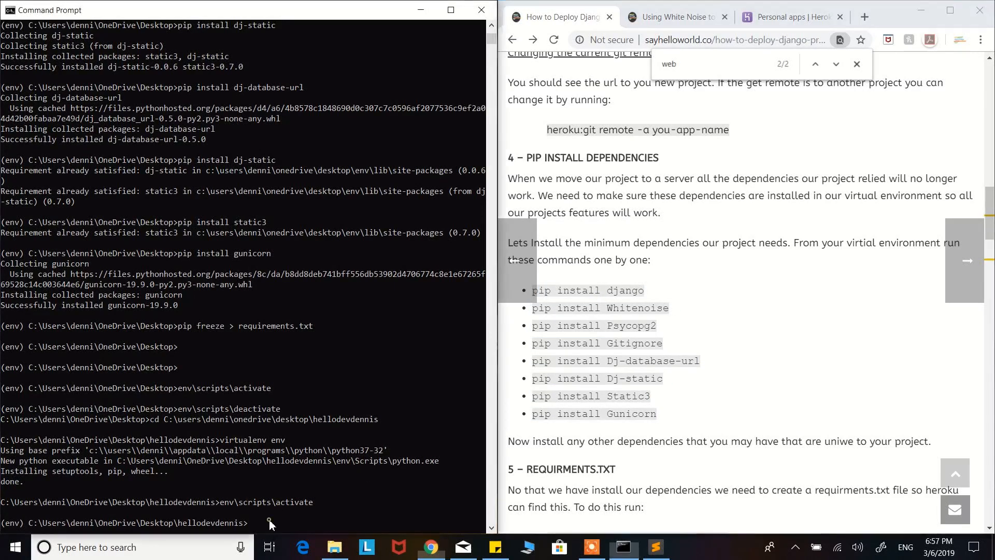
pyautogui.write('pip install django')
# Pip install django, whitenoise, psycopg2, gitignore, dj-database-url, dj-static and static3 into env
pyautogui.press('Return')
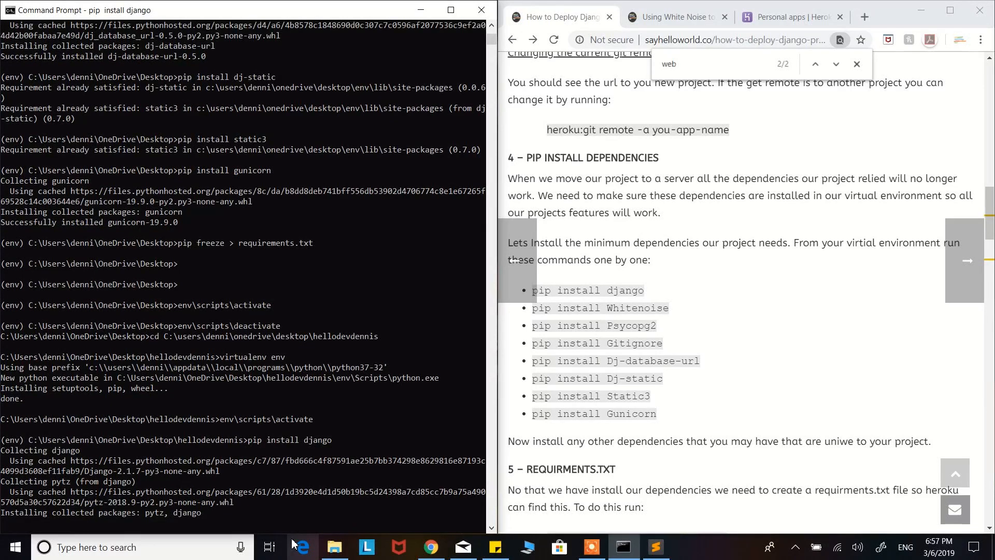
pyautogui.write('pip install whitenoise')
pyautogui.press('Return')
pyautogui.write('pip install psycopge')
pyautogui.press('Return')
pyautogui.press('Return')
pyautogui.write('pip install psycopg2')
pyautogui.press('Return')
pyautogui.write('pip install girt')
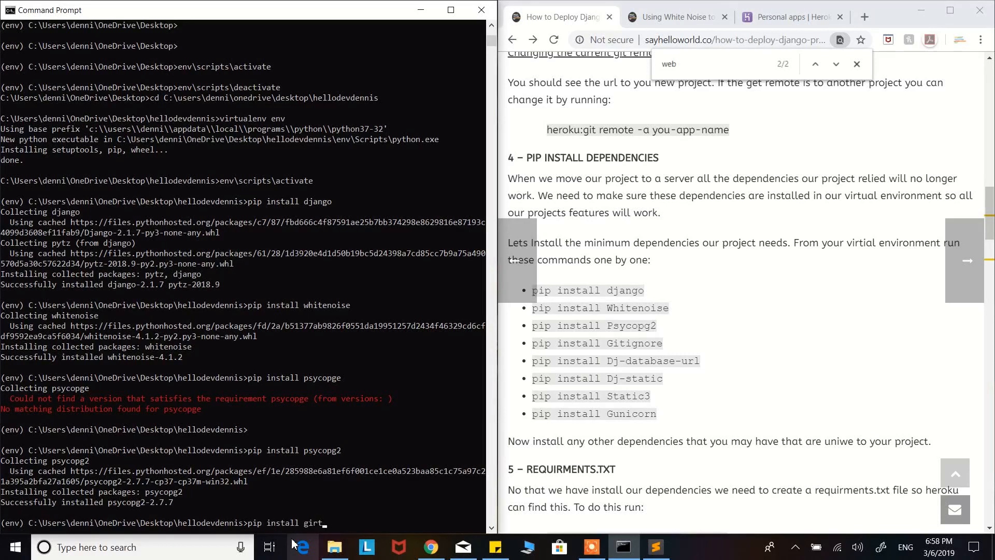
pyautogui.press('BackSpace')
pyautogui.press('BackSpace')
pyautogui.write('tignore')
pyautogui.press('Return')
pyautogui.write('pip install dj-database-url')
pyautogui.press('Return')
pyautogui.write('pip inst')
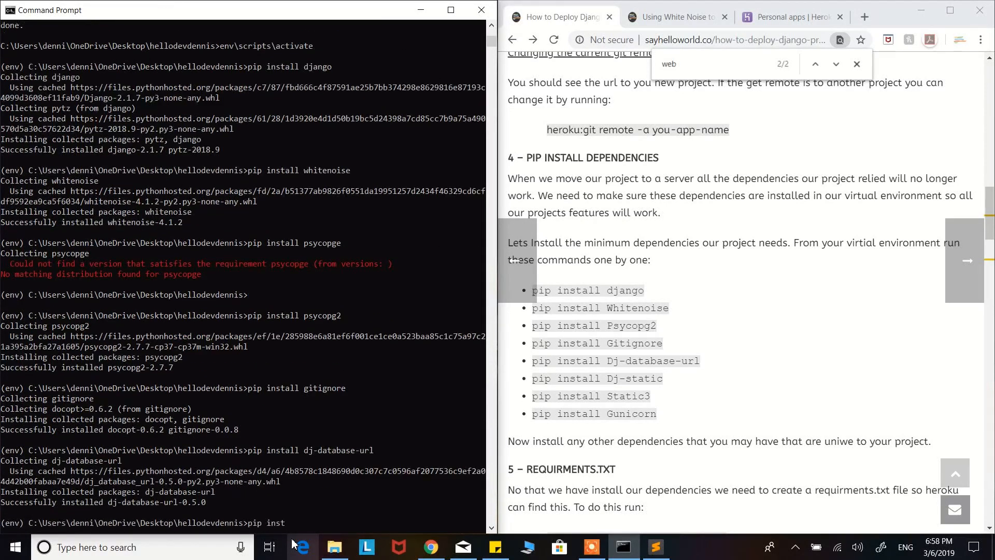
pyautogui.write('all dj-static')
pyautogui.press('Return')
pyautogui.write('pip install static3')
pyautogui.press('Return')
pyautogui.write('pip install gunicorn')
pyautogui.press('Return')
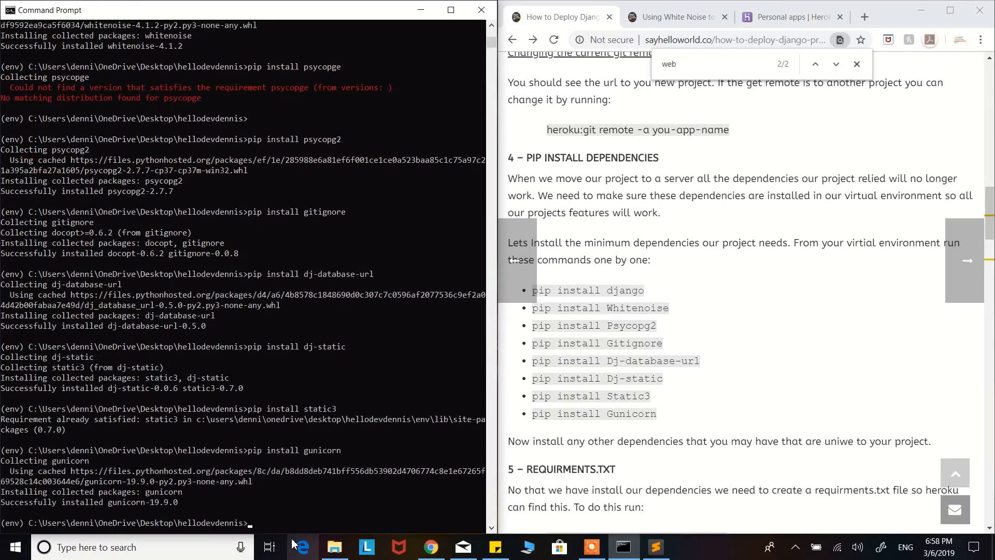
# Check the env folder in Sublime Text, then run pip freeze > requirements.txt in the project folder
pyautogui.moveTo(656, 548)
pyautogui.click(663, 549)
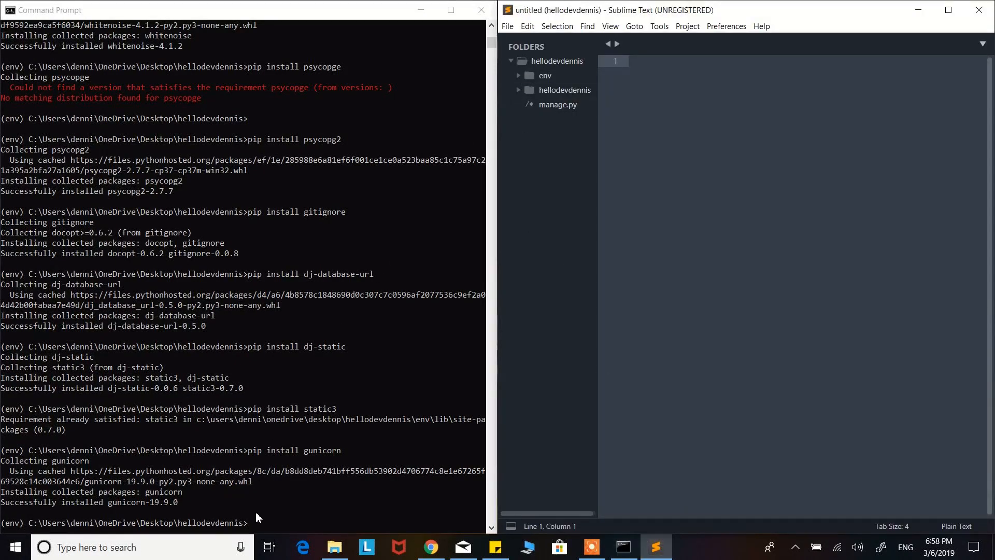
pyautogui.click(521, 77)
pyautogui.click(520, 77)
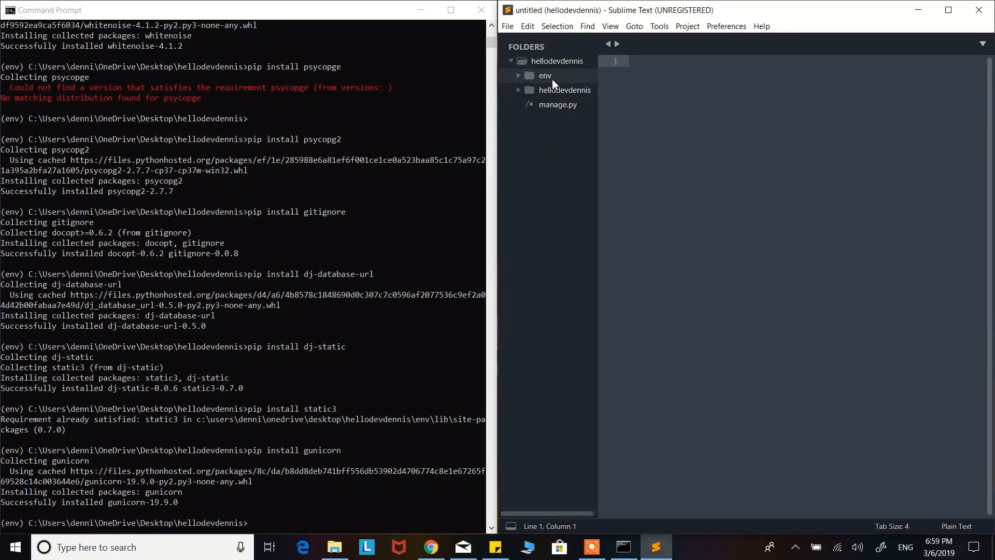
pyautogui.click(242, 505)
pyautogui.write('pip')
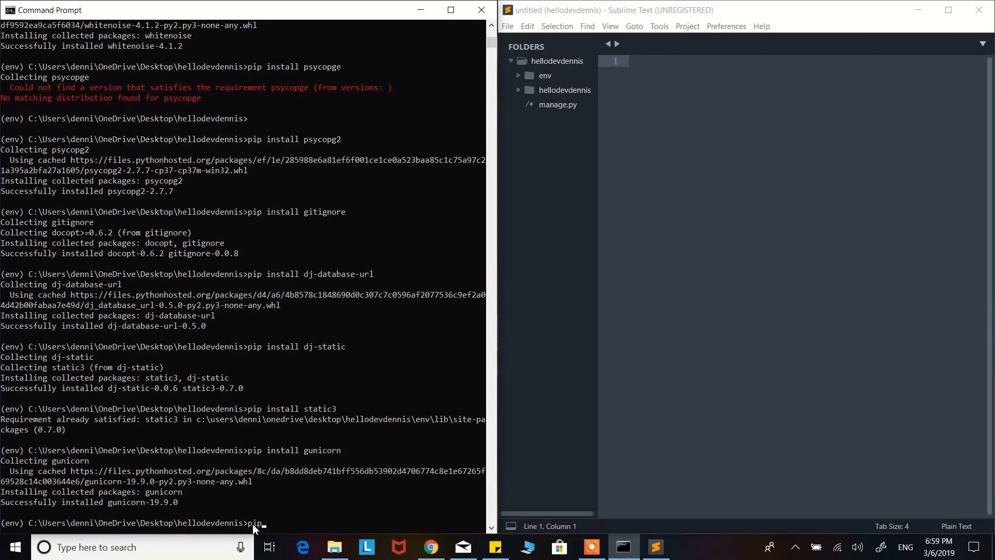
pyautogui.write(' freeze >')
pyautogui.write(' requirements.')
pyautogui.write('txt')
pyautogui.press('Return')
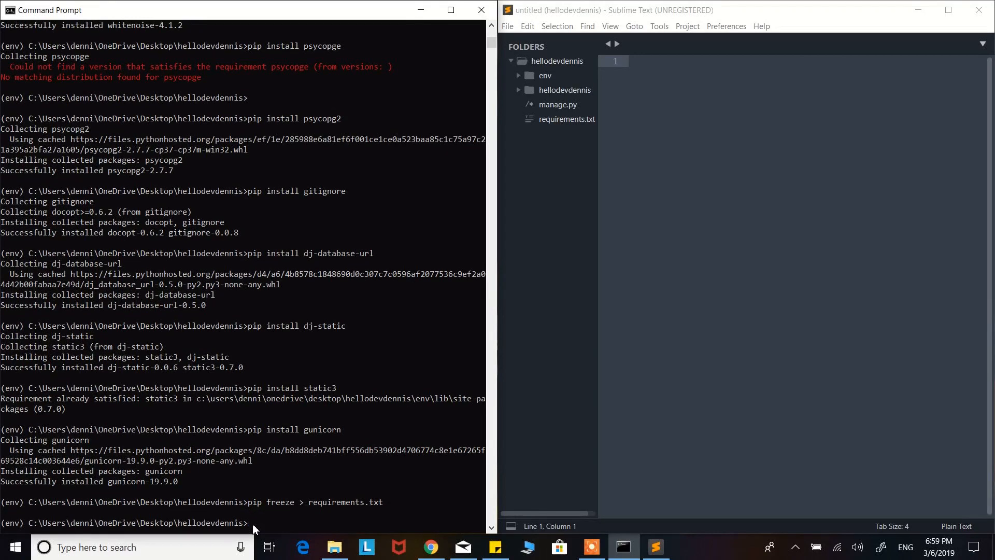
# Review the package lines in requirements.txt in Sublime Text
pyautogui.click(567, 118)
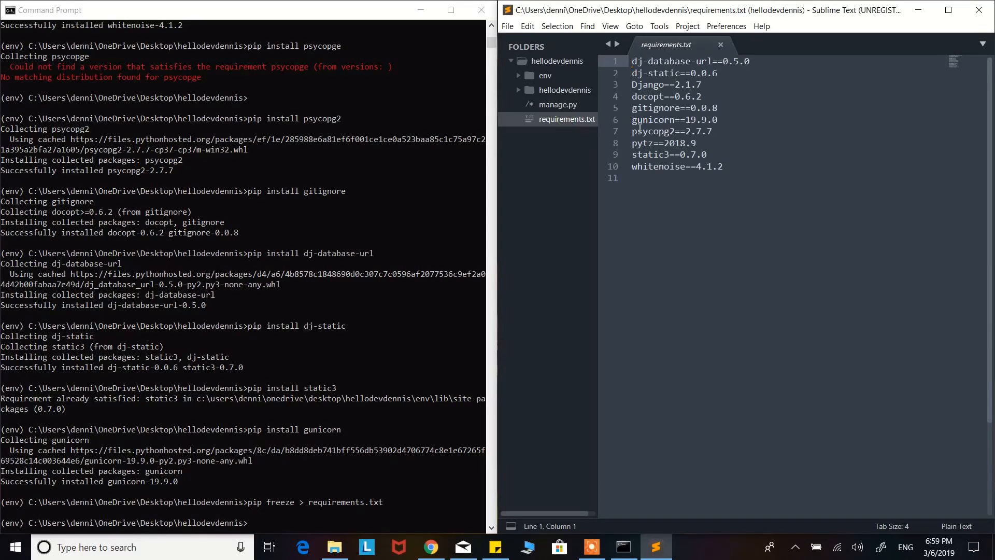
pyautogui.moveTo(732, 178); pyautogui.dragTo(631, 61)
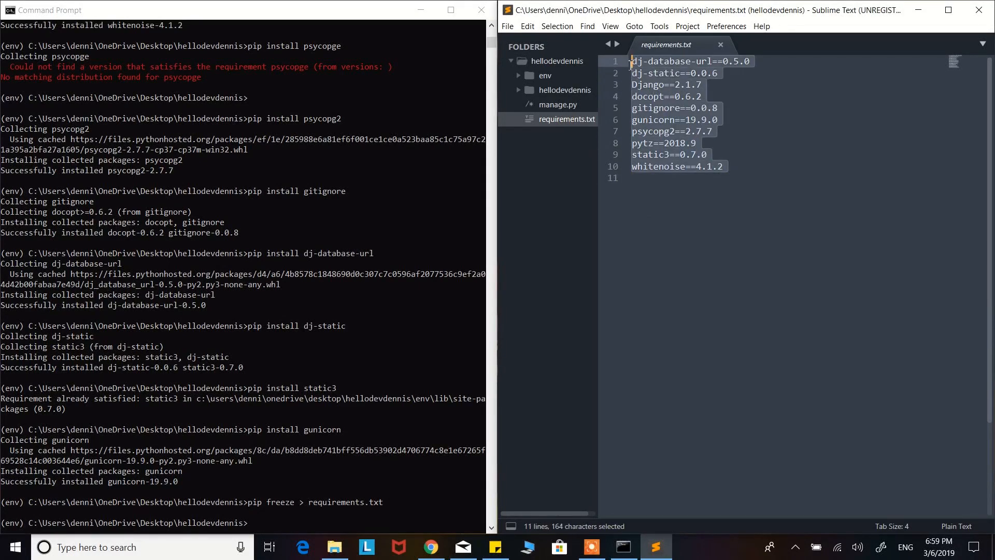
pyautogui.doubleClick(642, 144)
pyautogui.click(193, 245)
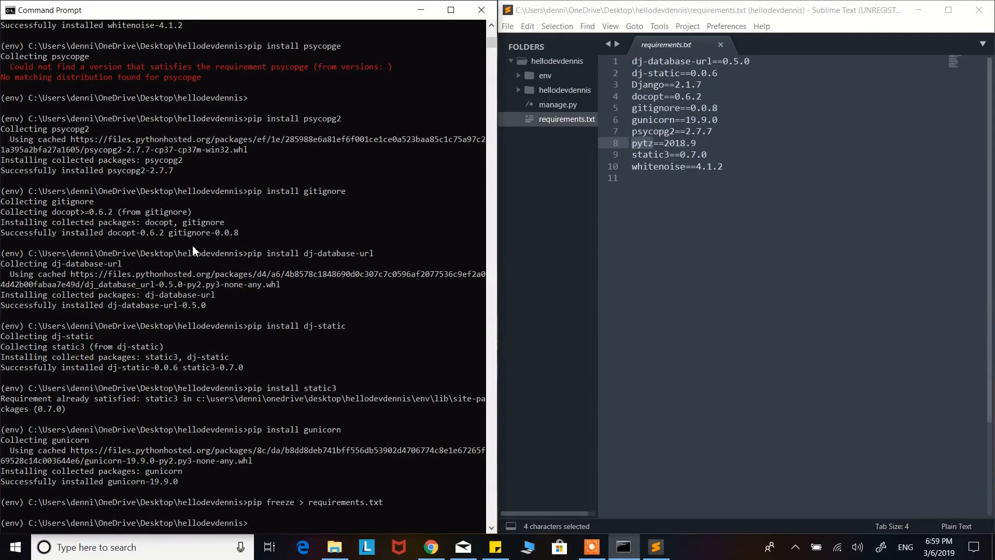
# Create a new file with the gunicorn hellodevdennis.wsgi web line and save it as Procfile
pyautogui.rightClick(558, 62)
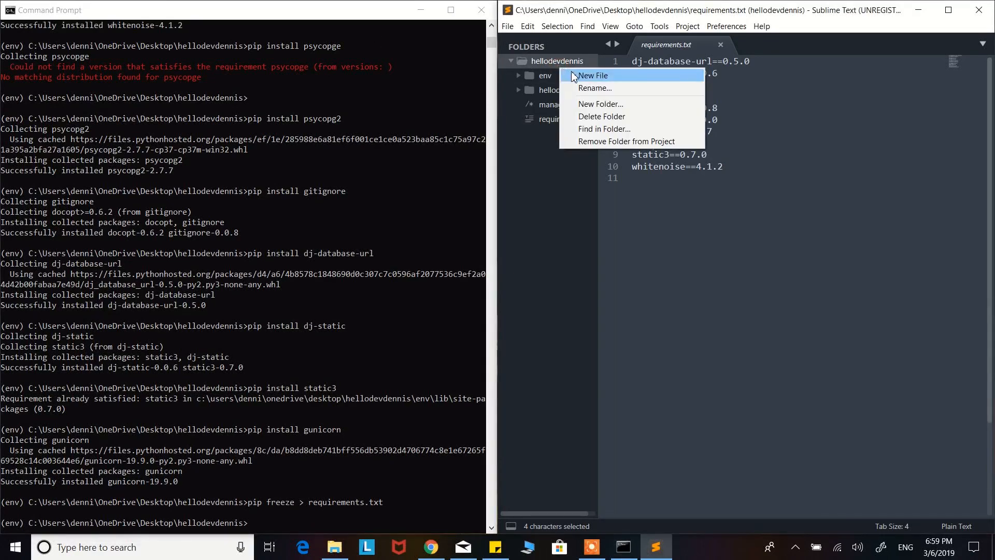
pyautogui.click(591, 75)
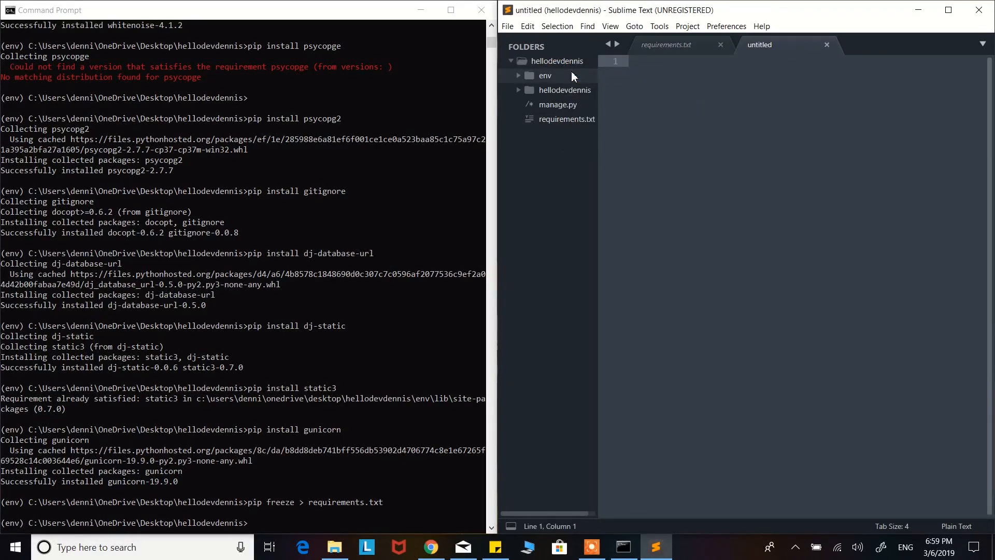
pyautogui.hotkey('ctrl', 's')
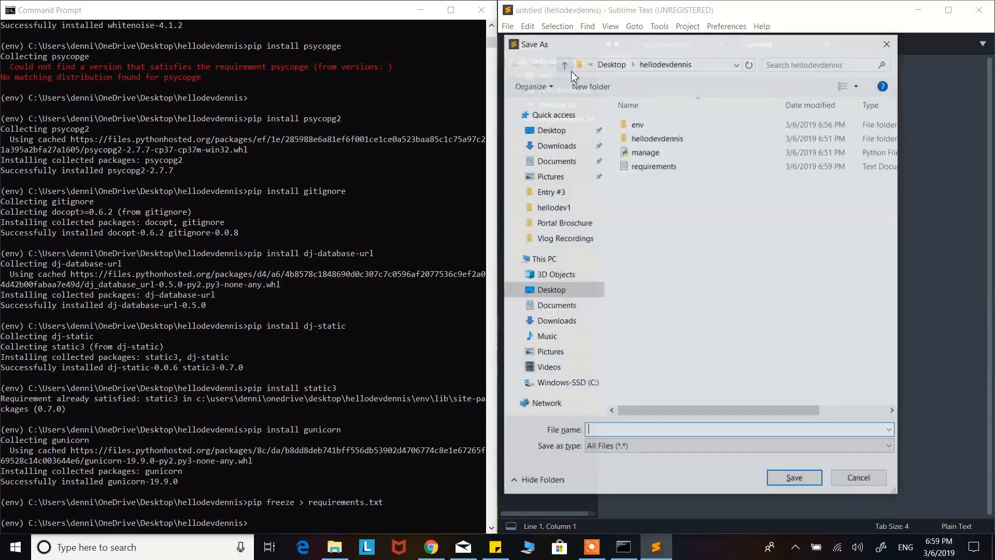
pyautogui.write('Pro')
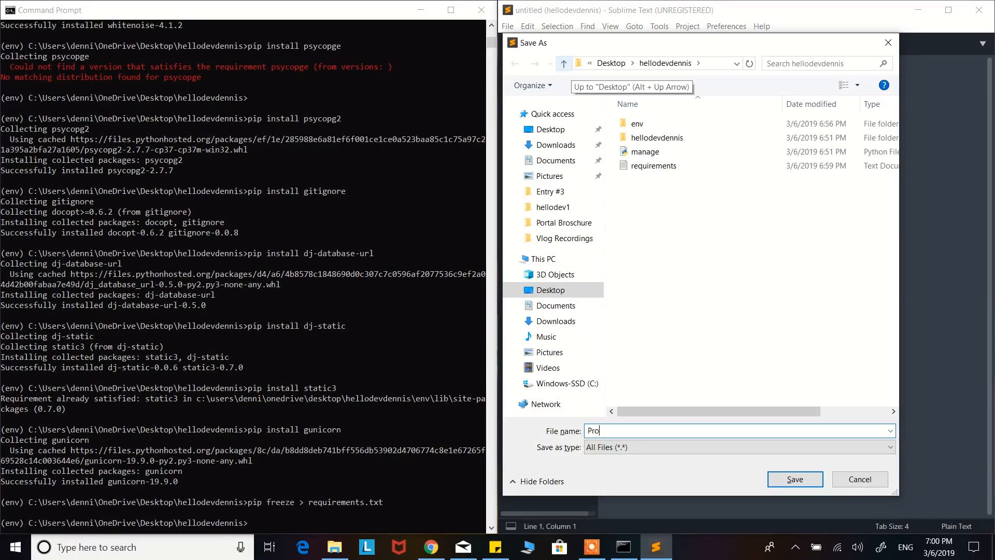
pyautogui.write('cfile')
pyautogui.press('Return')
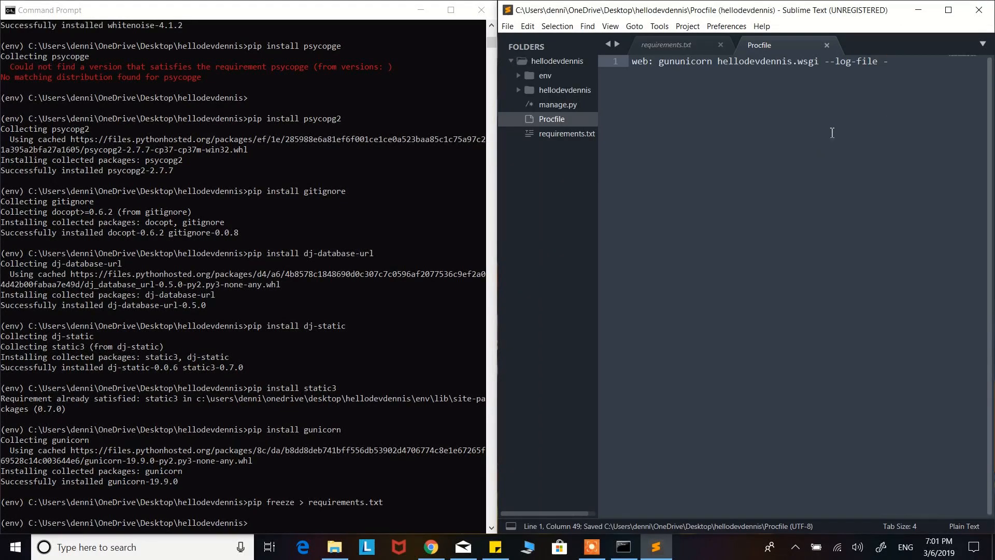
# Create runtime.txt containing python-3.7.2 in the project folder
pyautogui.rightClick(553, 62)
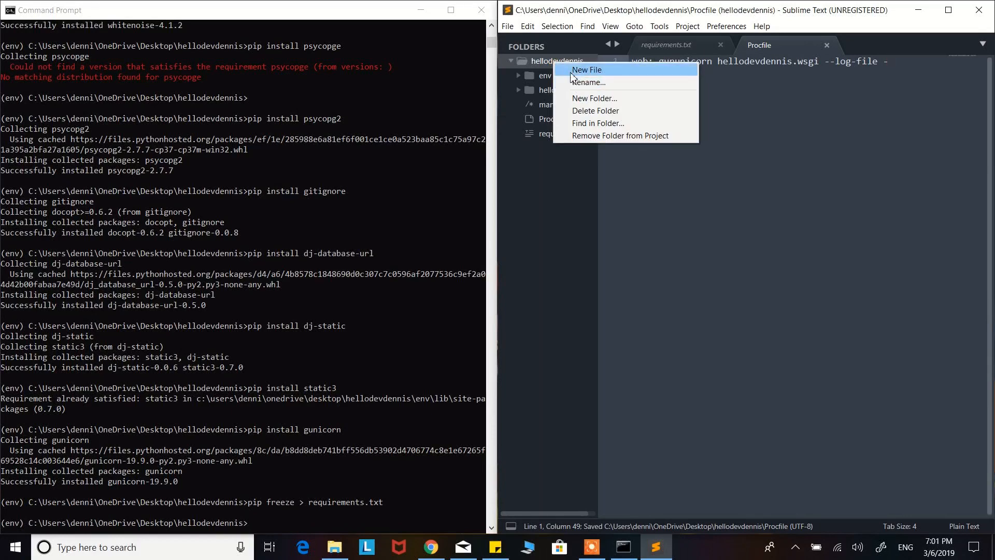
pyautogui.click(586, 70)
pyautogui.hotkey('ctrl', 's')
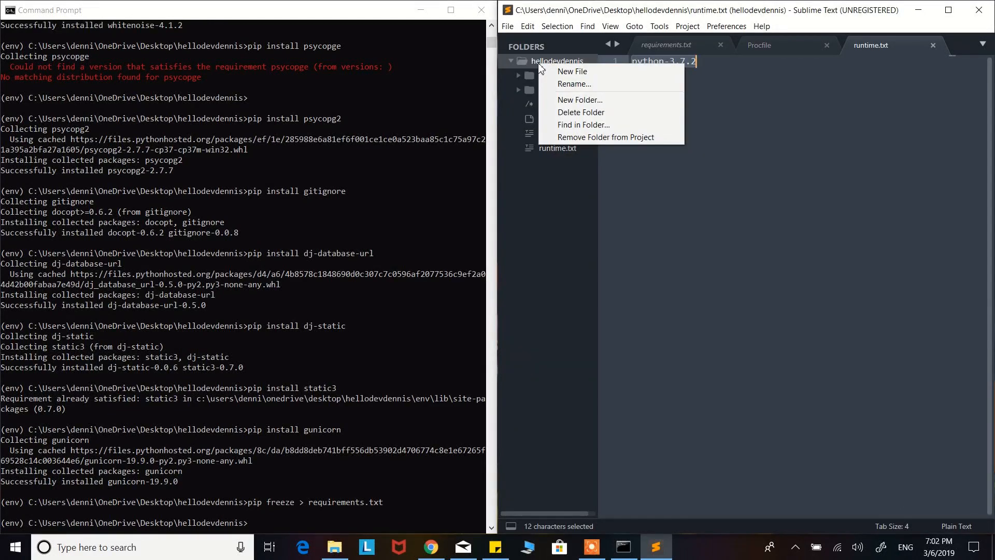
# Create .gitignore listing env/, __pycache__/ and *.sqlite, dismissing the license prompt
pyautogui.click(572, 72)
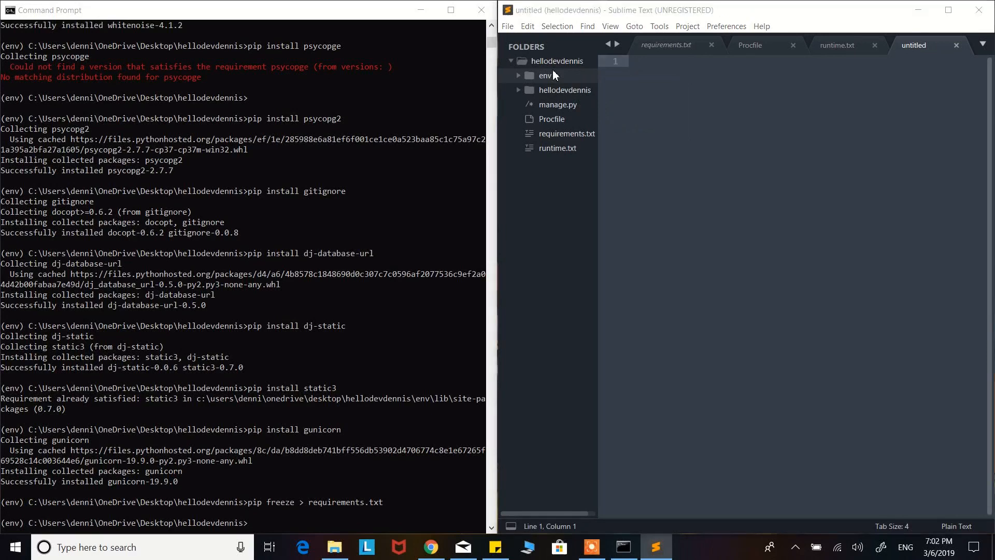
pyautogui.hotkey('ctrl', 's')
pyautogui.write('.giti')
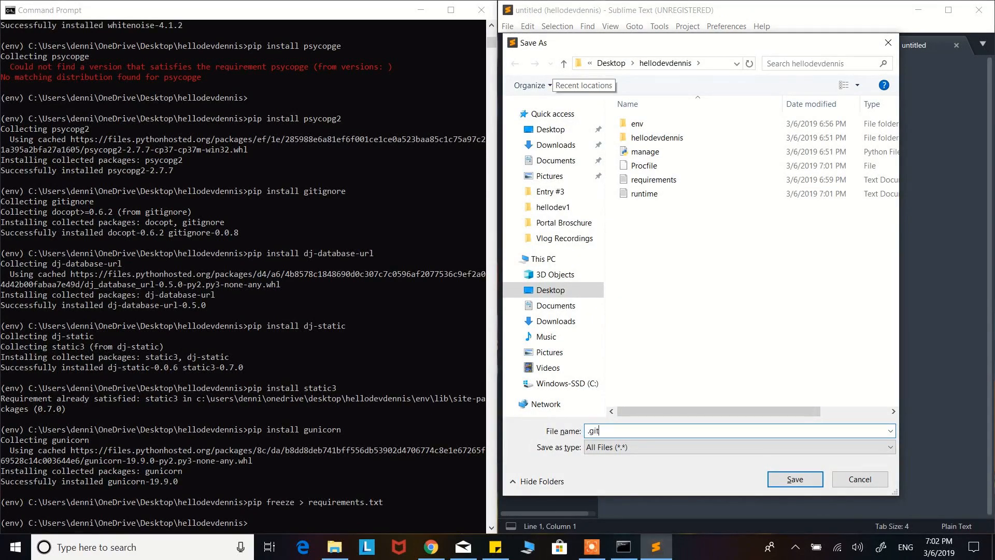
pyautogui.write('gnore')
pyautogui.press('Return')
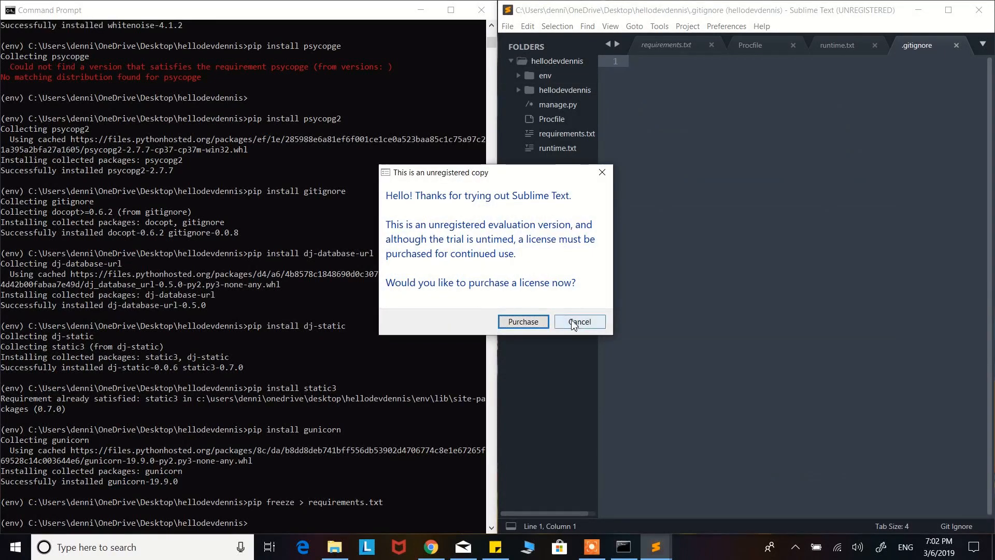
pyautogui.click(580, 323)
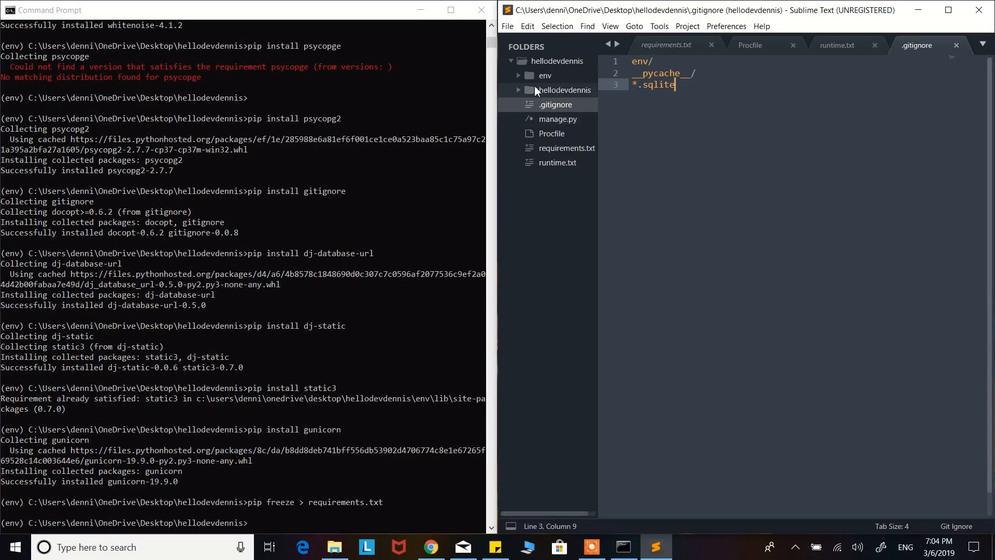
# Close all open tabs and open hellodevdennis/settings.py for editing
pyautogui.click(711, 46)
pyautogui.click(712, 46)
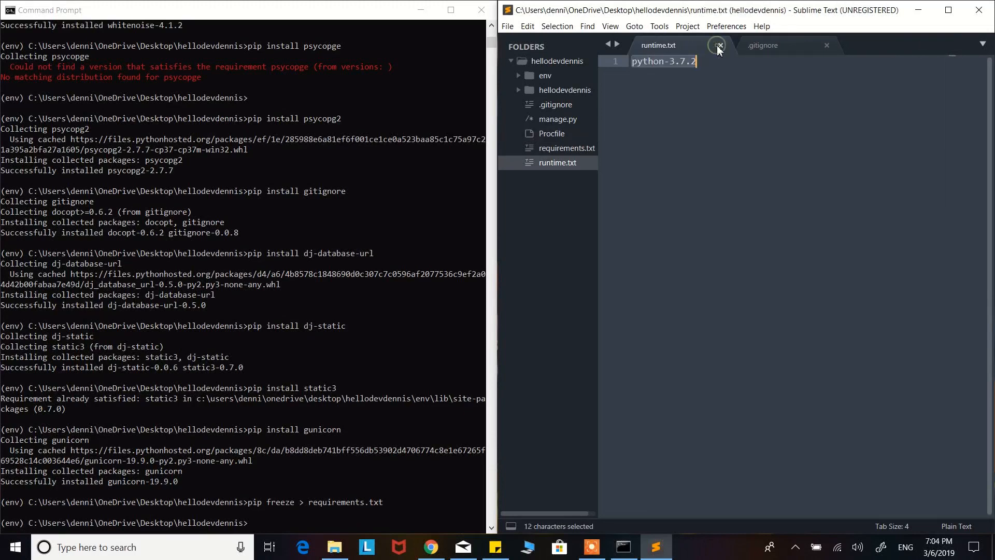
pyautogui.rightClick(719, 48)
pyautogui.click(720, 49)
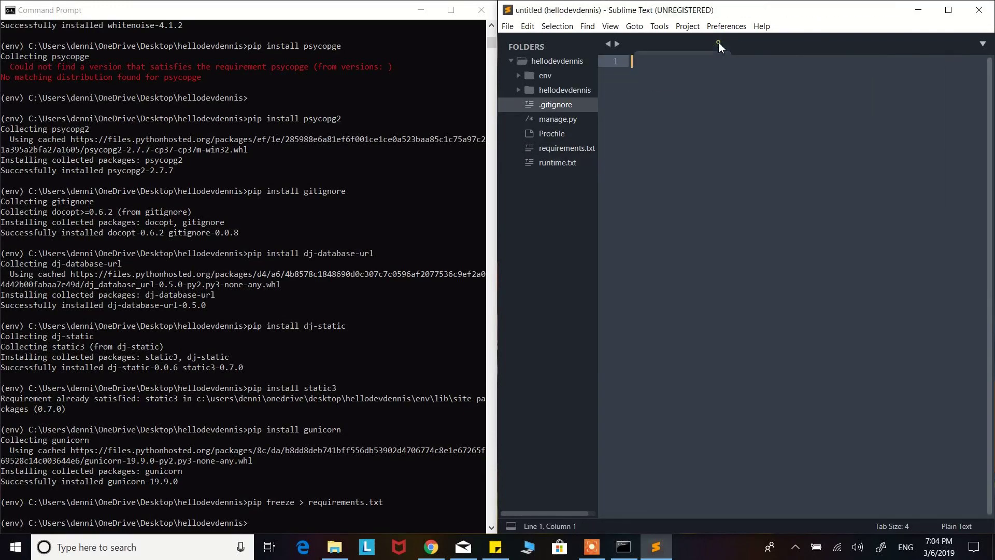
pyautogui.click(564, 90)
pyautogui.click(565, 118)
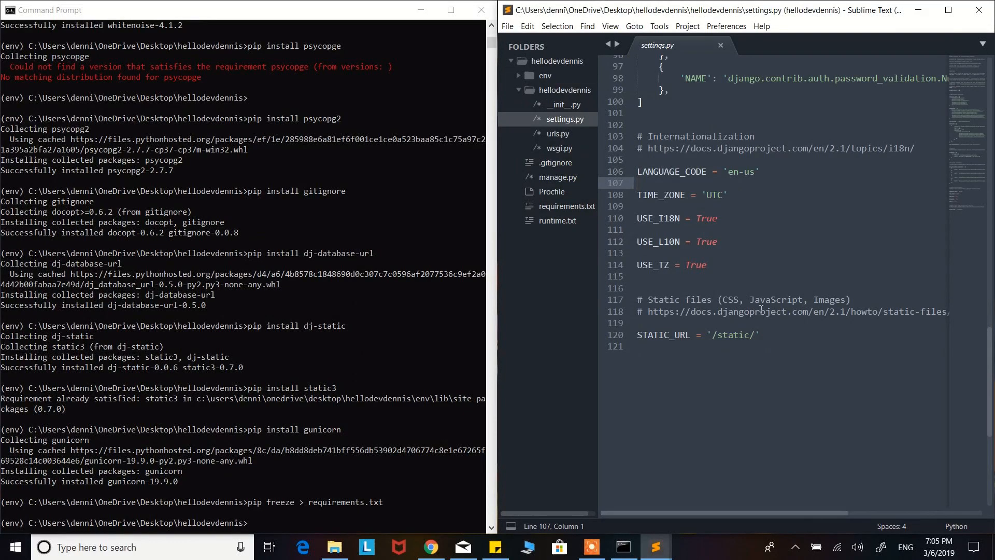
# Paste the Heroku database, proxy and allowed-hosts block below STATIC_URL and hide the sidebar
pyautogui.click(780, 333)
pyautogui.press('Return')
pyautogui.press('Return')
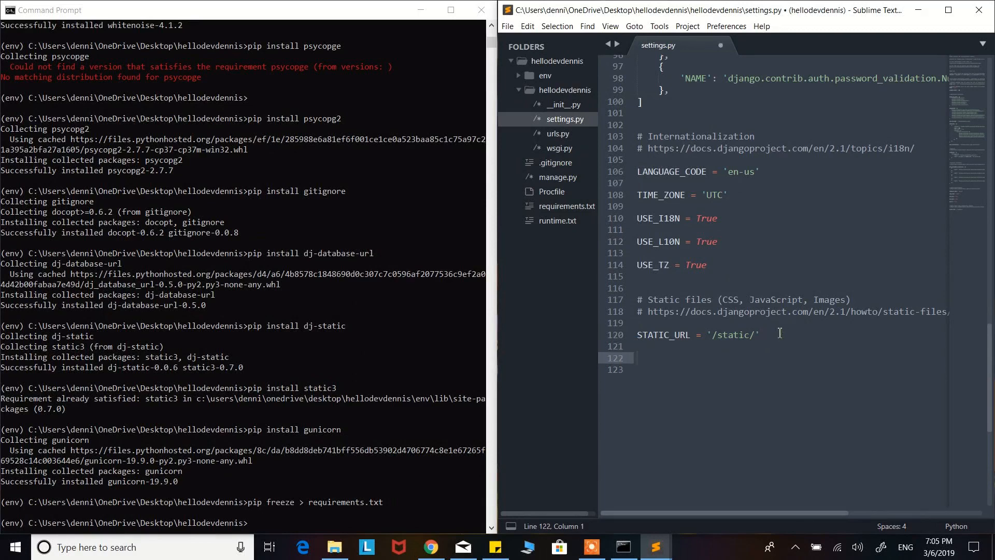
pyautogui.hotkey('ctrl', 'v')
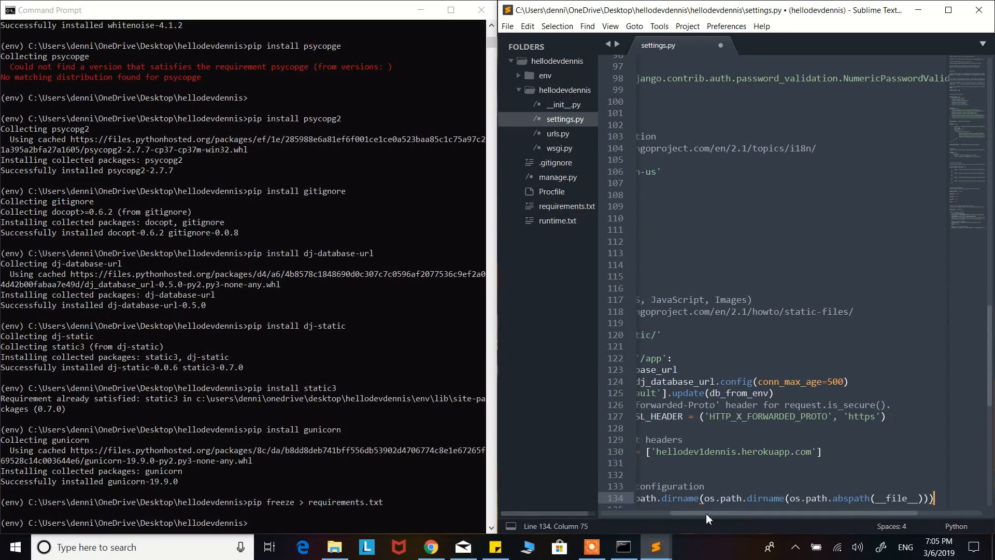
pyautogui.hotkey('ctrl', 'k')
pyautogui.hotkey('ctrl', 'b')
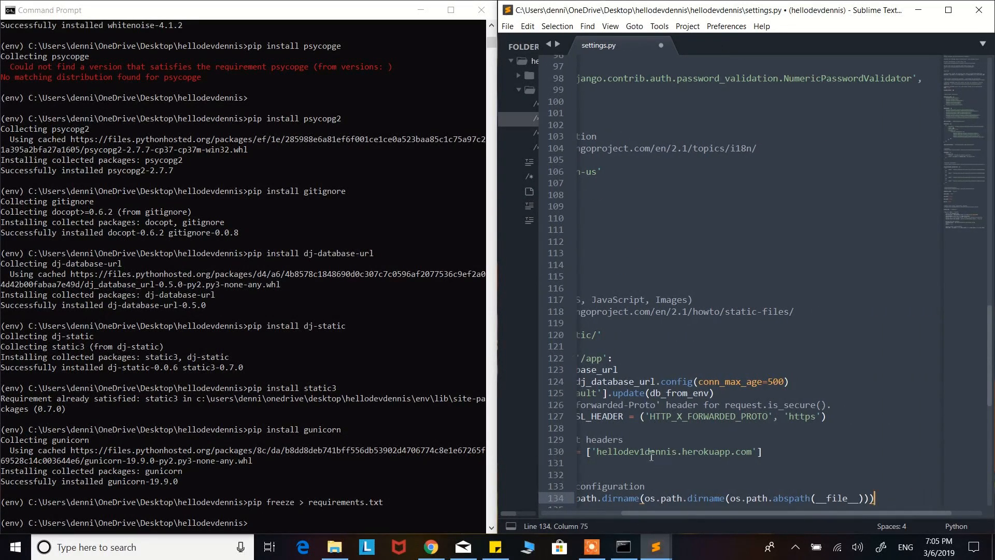
pyautogui.moveTo(687, 514); pyautogui.dragTo(592, 514)
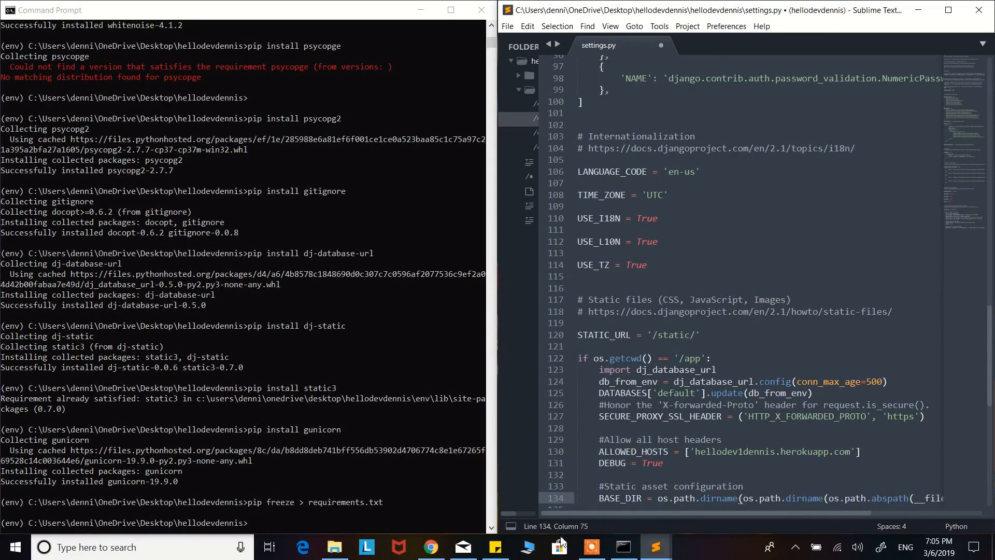
pyautogui.moveTo(951, 165); pyautogui.dragTo(961, 197)
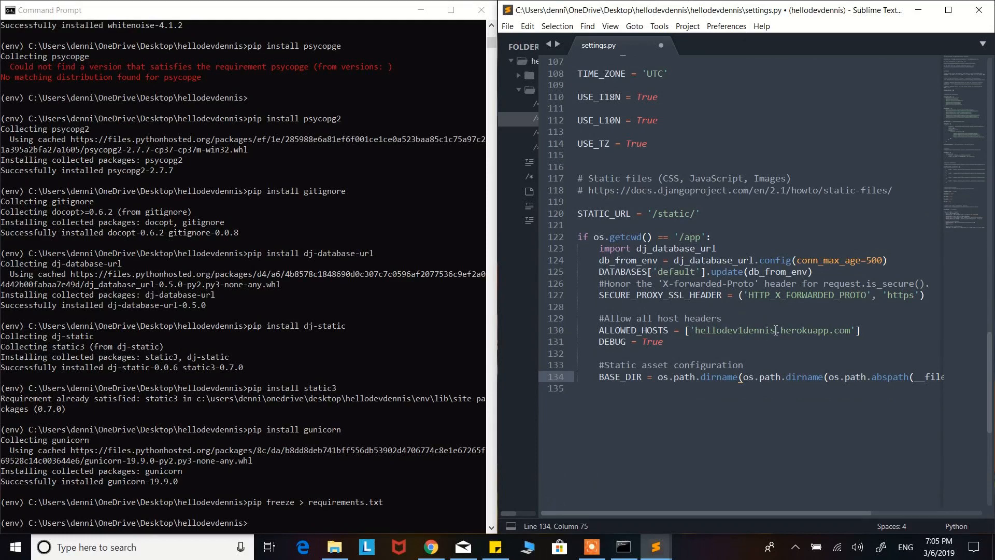
# Fix ALLOWED_HOSTS to hellodevdennis.herokuapp.com, save settings.py and review the pasted block
pyautogui.moveTo(778, 330); pyautogui.dragTo(746, 330)
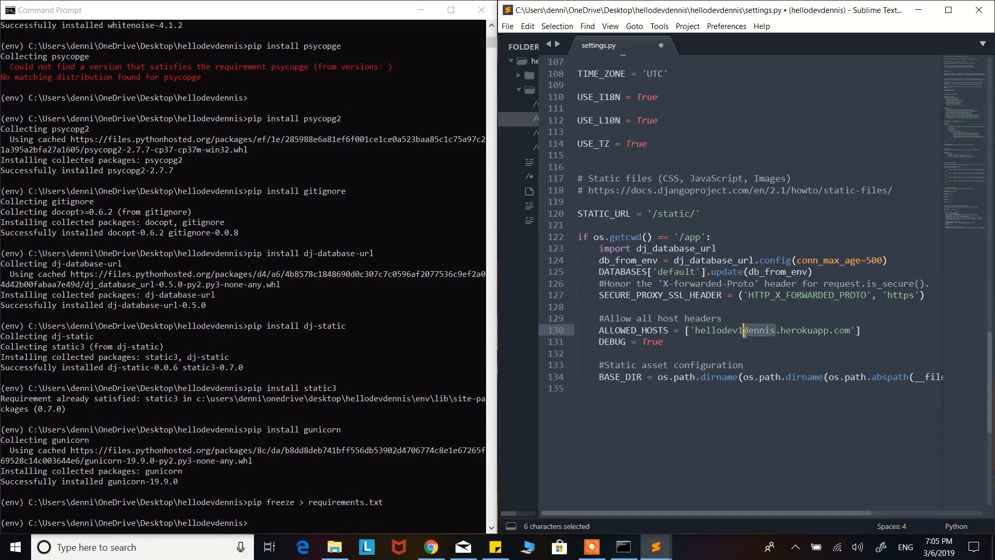
pyautogui.click(743, 332)
pyautogui.press('BackSpace')
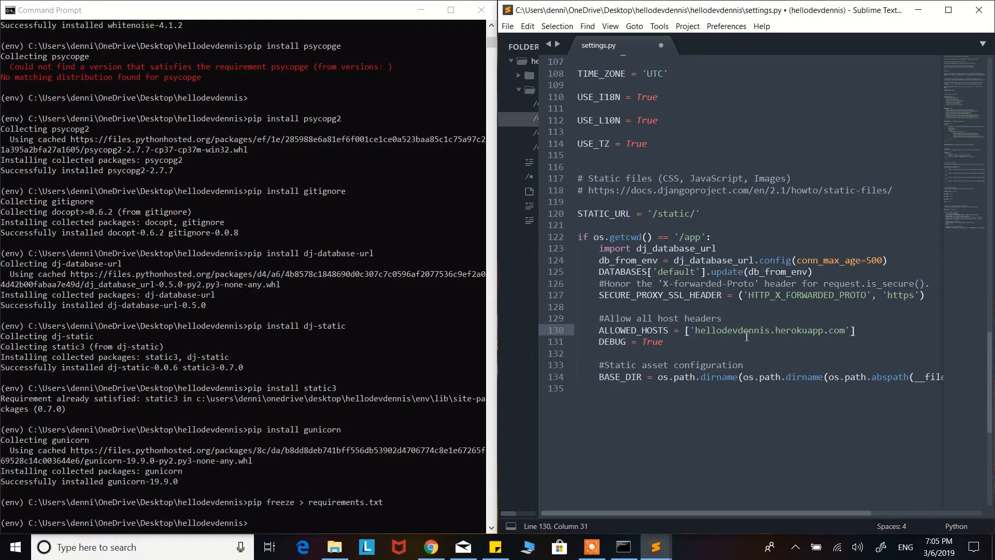
pyautogui.click(744, 331)
pyautogui.hotkey('ctrl', 's')
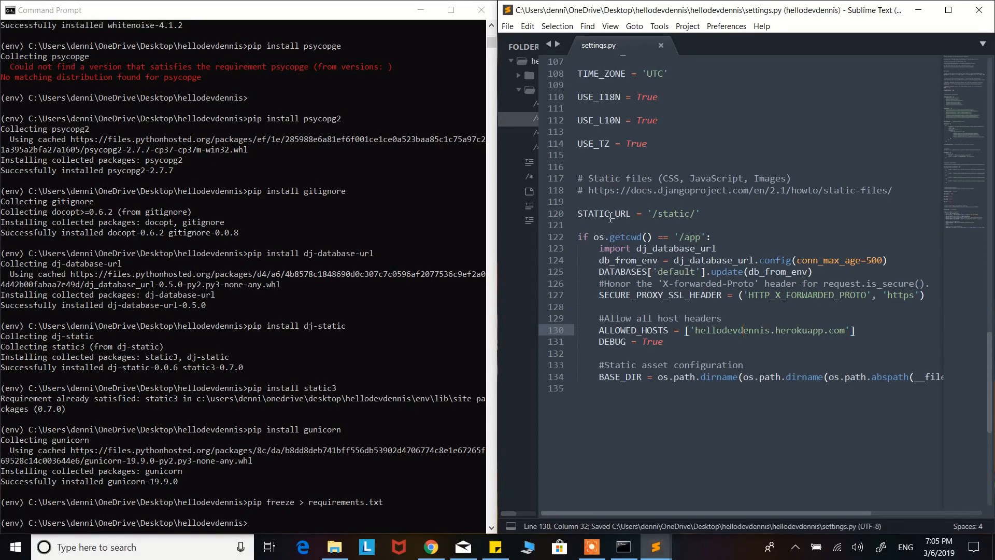
pyautogui.moveTo(599, 383); pyautogui.dragTo(700, 213)
pyautogui.click(702, 227)
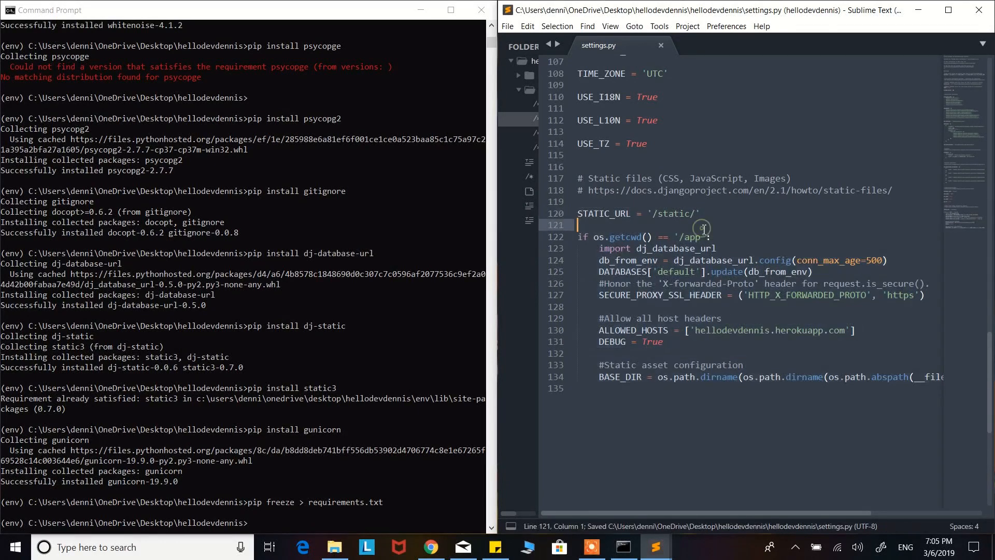
pyautogui.click(700, 214)
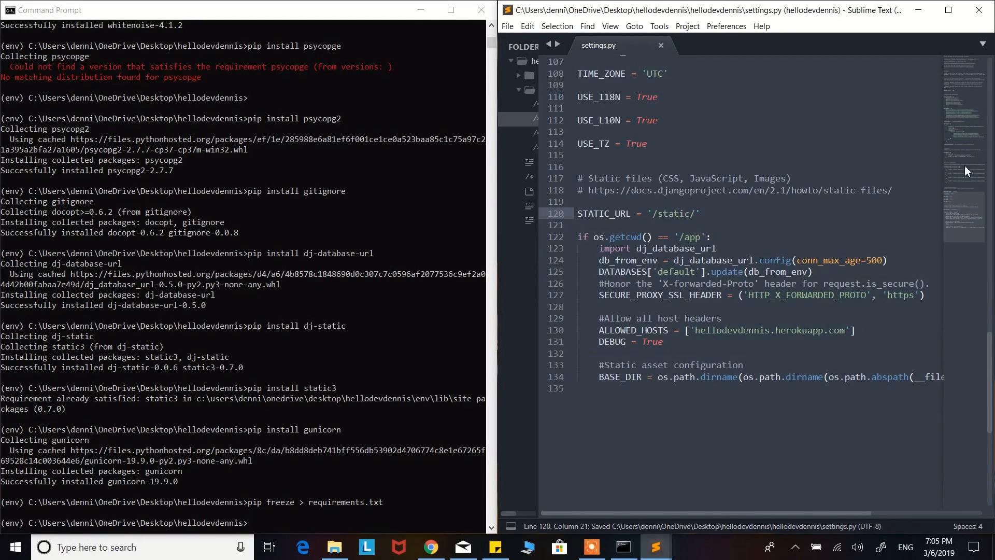
pyautogui.scroll(8, 968, 171)
pyautogui.scroll(-2, 962, 184)
pyautogui.scroll(-5, 958, 194)
pyautogui.scroll(2, 958, 209)
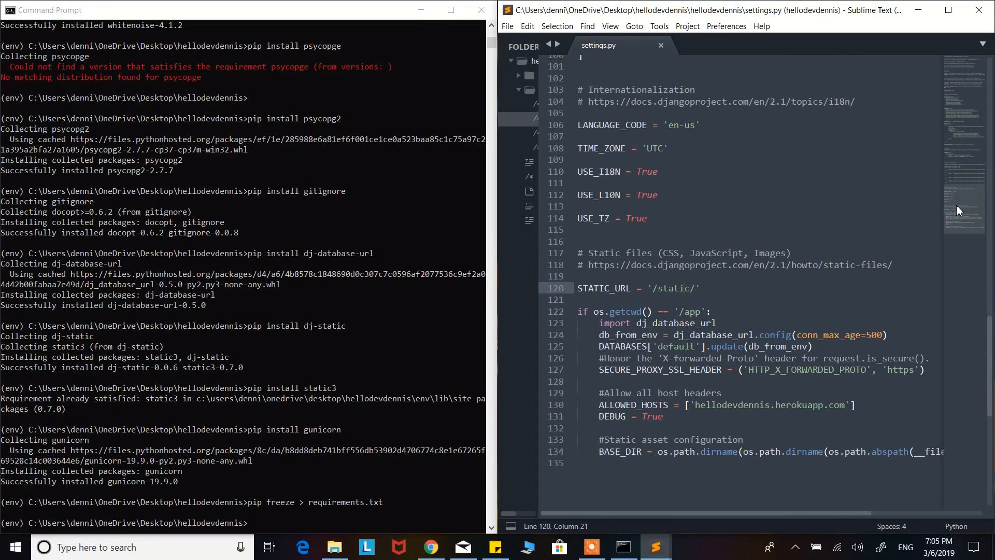
# Glance at wsgi.py, close it and narrow the sidebar to widen the settings code
pyautogui.moveTo(542, 172); pyautogui.dragTo(611, 173)
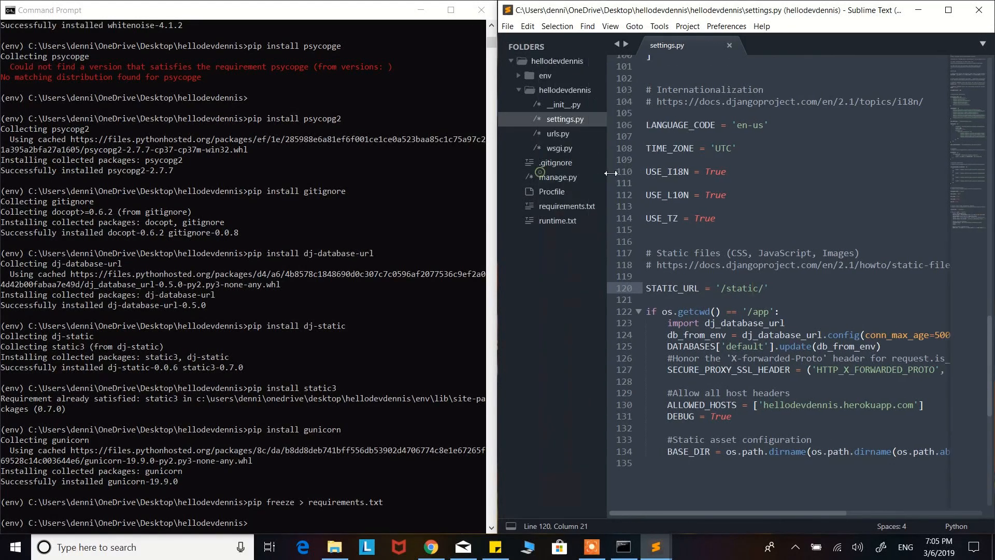
pyautogui.click(558, 148)
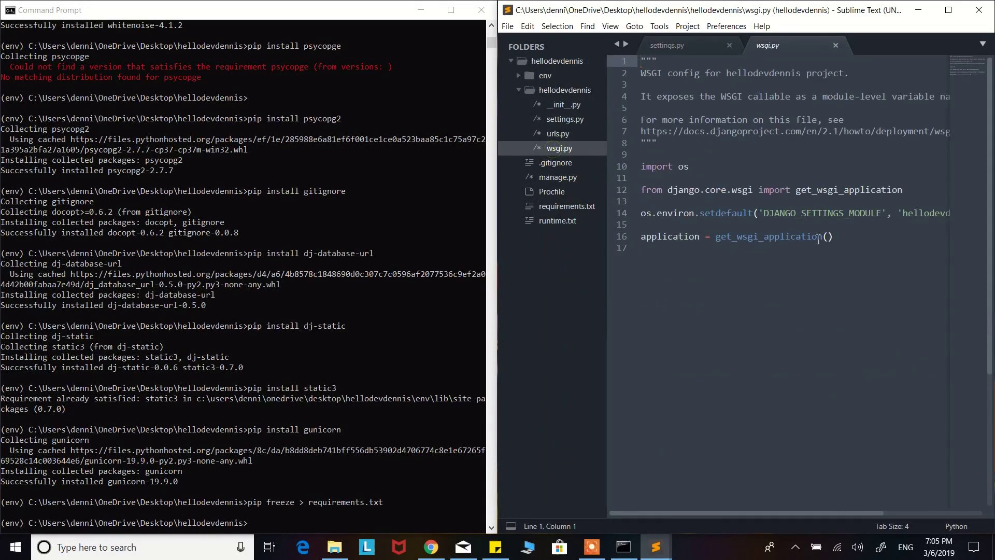
pyautogui.click(836, 45)
pyautogui.moveTo(961, 212); pyautogui.dragTo(943, 111)
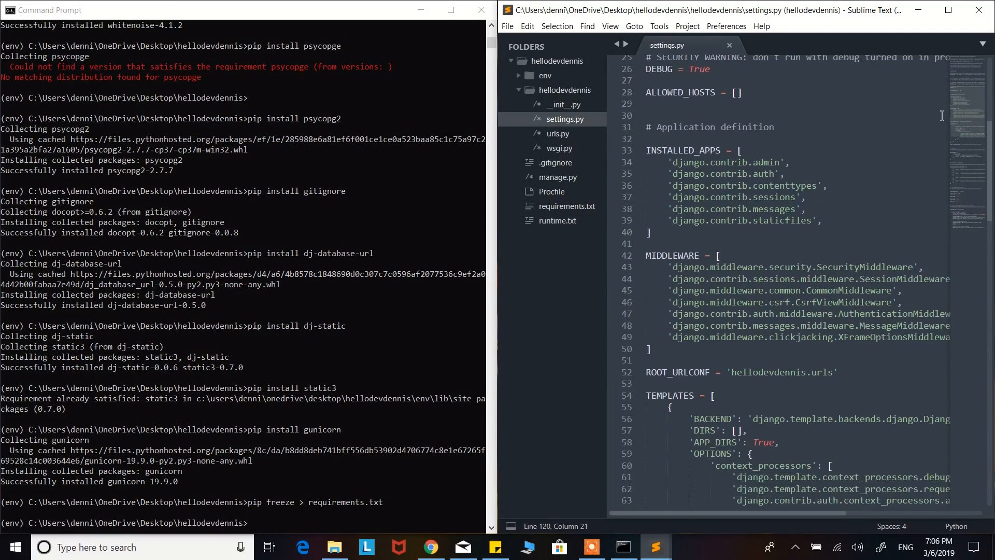
pyautogui.moveTo(609, 253); pyautogui.dragTo(552, 253)
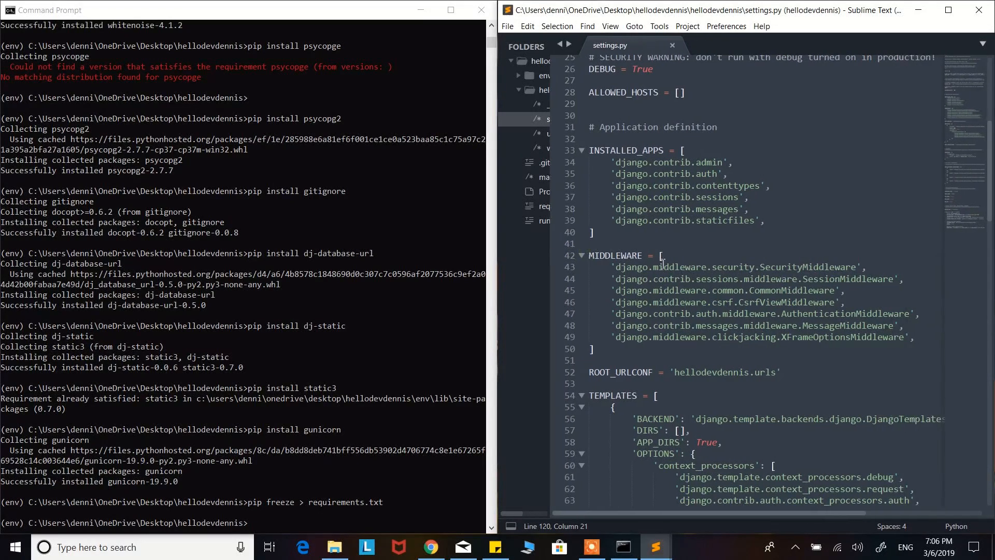
# Insert the WhiteNoiseMiddleware line after the security middleware in MIDDLEWARE and save
pyautogui.click(878, 268)
pyautogui.press('Return')
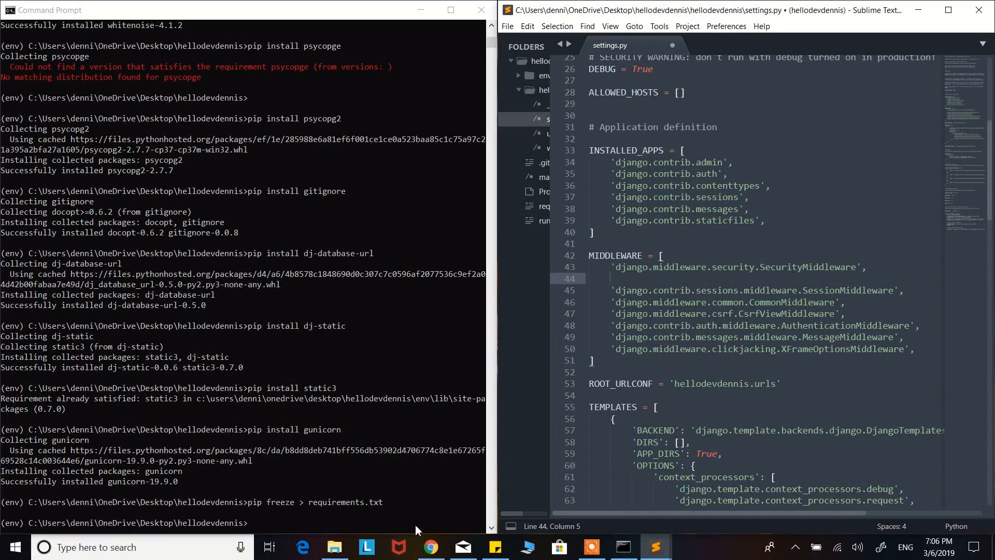
pyautogui.click(655, 546)
pyautogui.click(692, 489)
pyautogui.hotkey('ctrl', 'v')
pyautogui.hotkey('ctrl', 's')
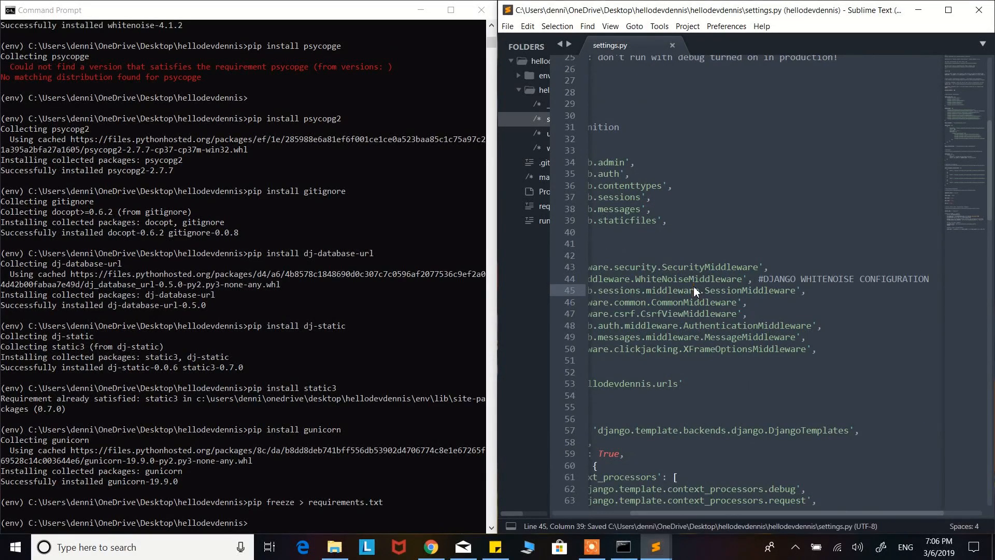
pyautogui.click(655, 547)
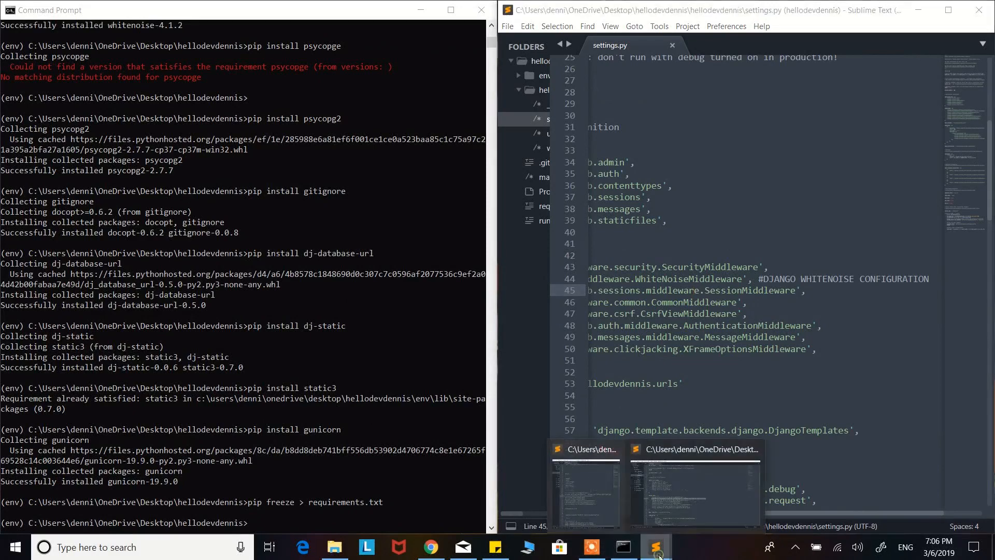
pyautogui.click(602, 525)
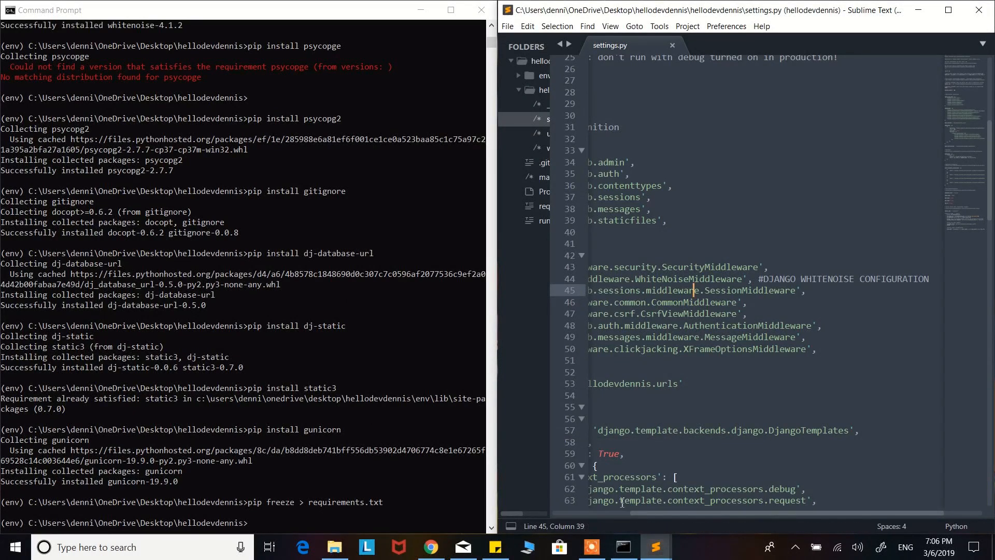
pyautogui.moveTo(637, 516); pyautogui.dragTo(545, 514)
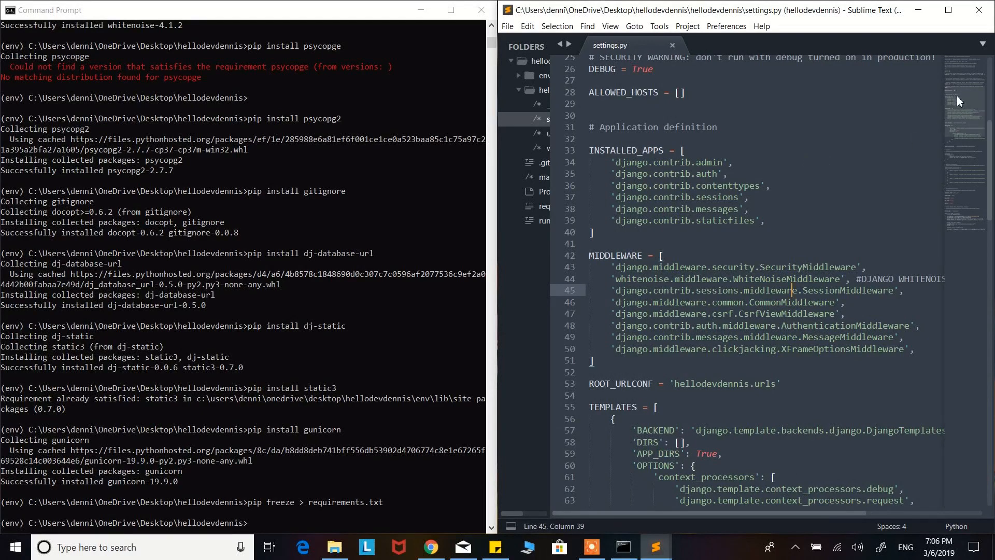
pyautogui.moveTo(946, 106); pyautogui.dragTo(947, 193)
# Paste the STATIC_ROOT staticfiles setting just below STATIC_URL
pyautogui.click(739, 300)
pyautogui.press('Return')
pyautogui.press('Return')
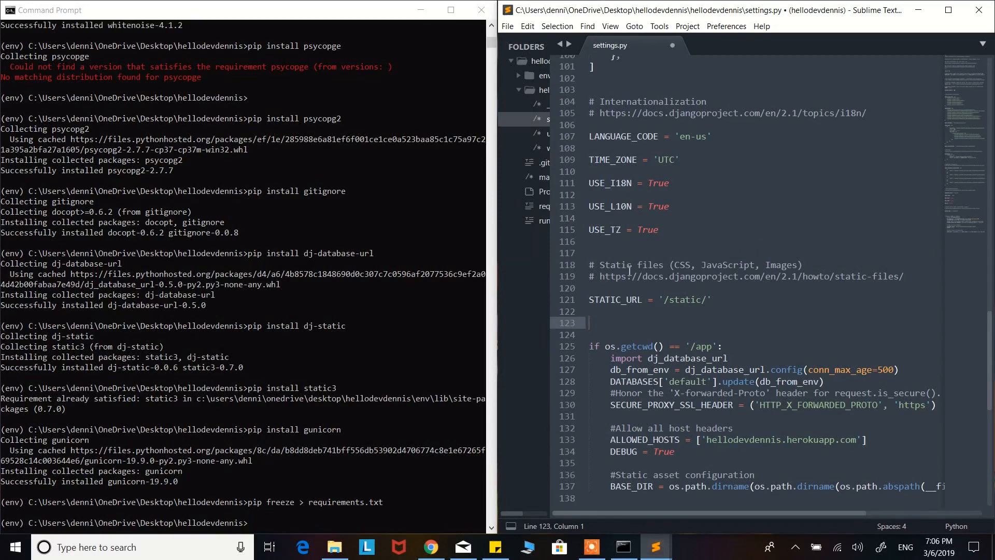
pyautogui.write("STATIC_ROOT = os.path.join(BASE_DIR, 'staticfiles')")
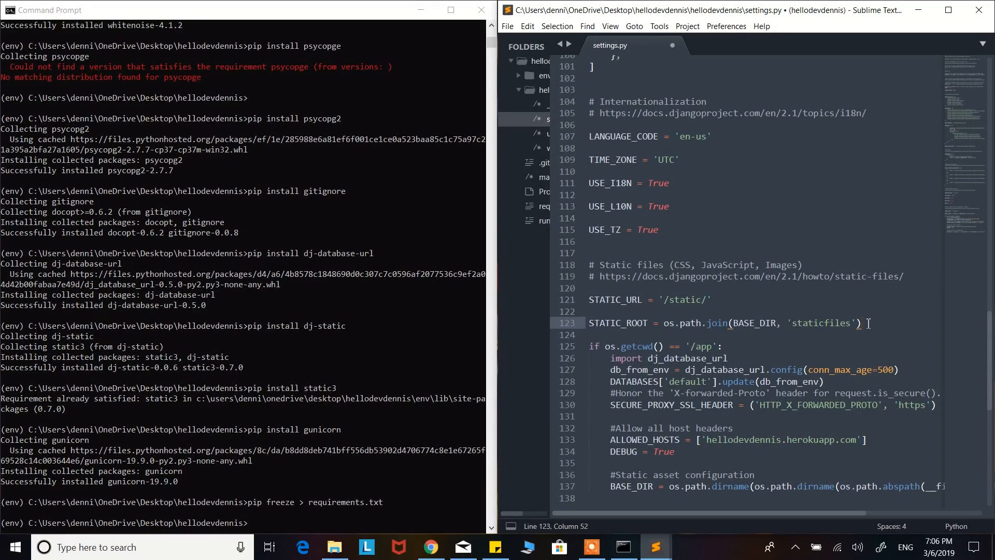
pyautogui.moveTo(868, 322); pyautogui.dragTo(591, 323)
pyautogui.click(610, 323)
pyautogui.moveTo(960, 213); pyautogui.dragTo(931, 128)
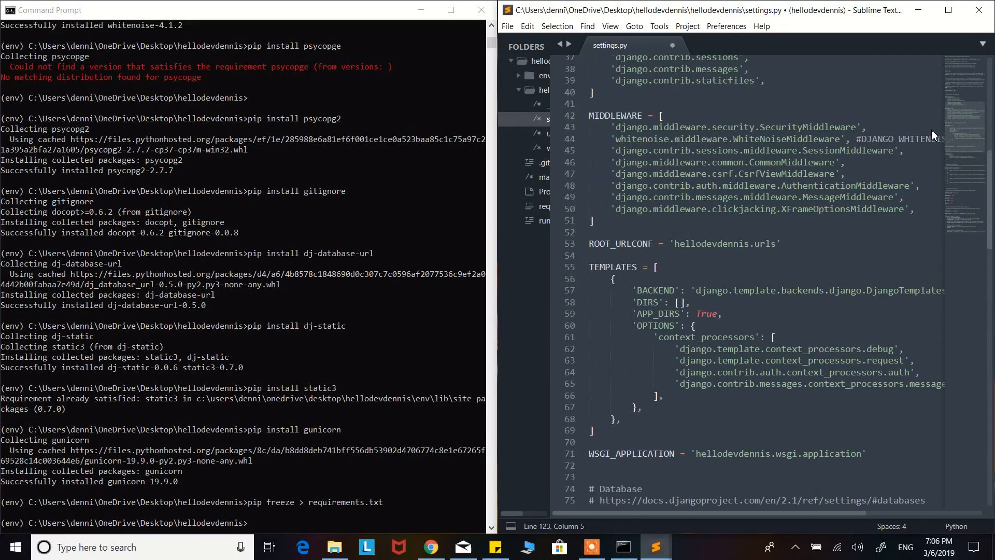
pyautogui.scroll(1, 930, 127)
# Check the WhiteNoise middleware line and save settings.py
pyautogui.tripleClick(824, 181)
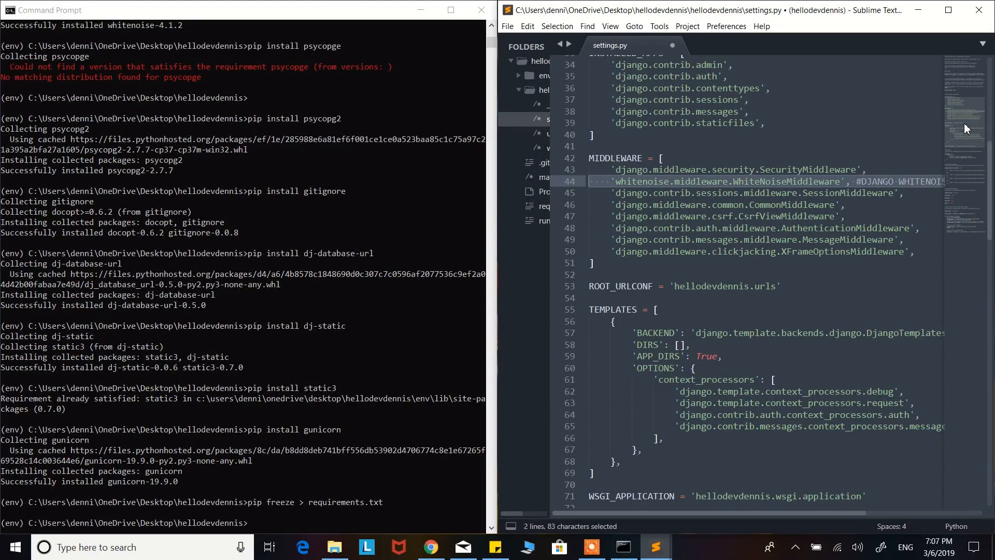
pyautogui.moveTo(964, 122); pyautogui.dragTo(965, 233)
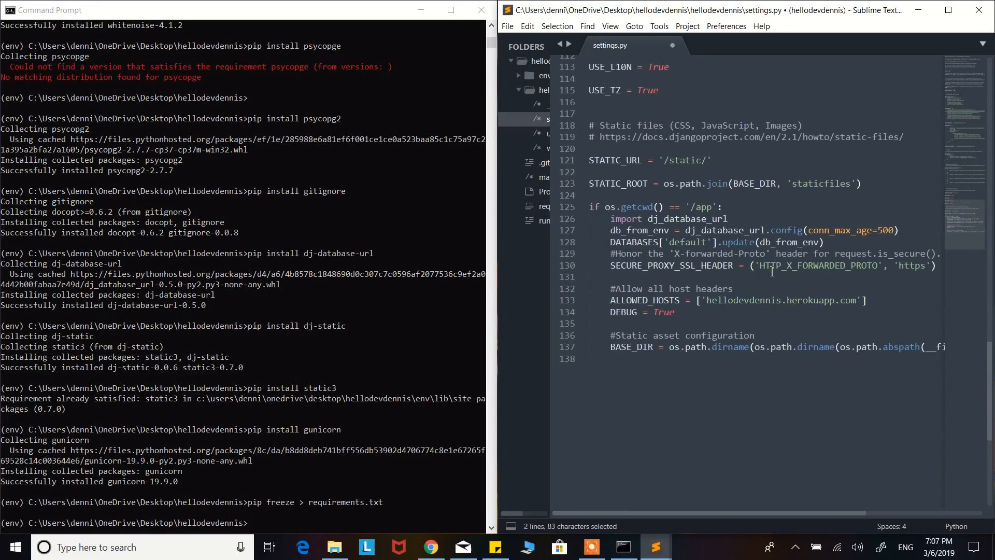
pyautogui.click(753, 280)
pyautogui.hotkey('ctrl', 's')
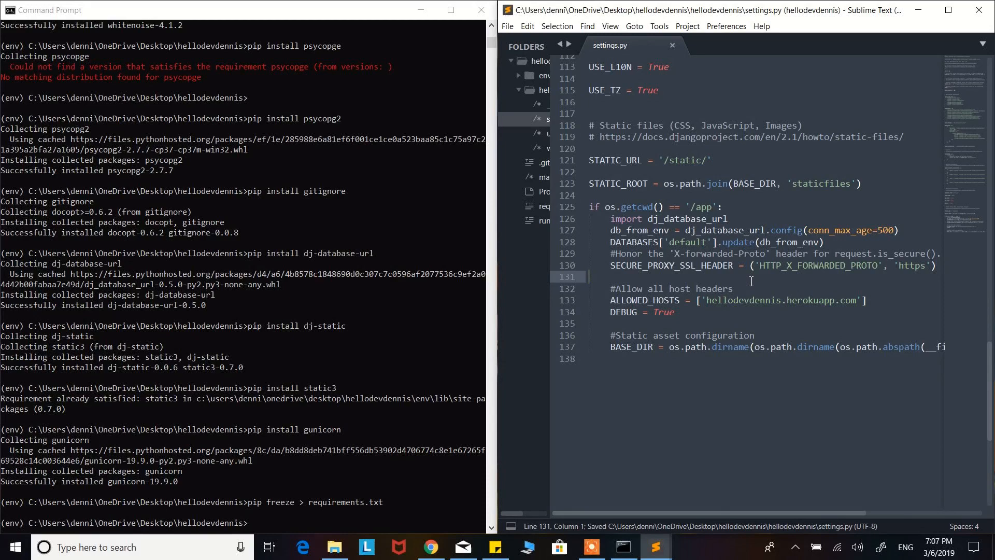
pyautogui.click(723, 311)
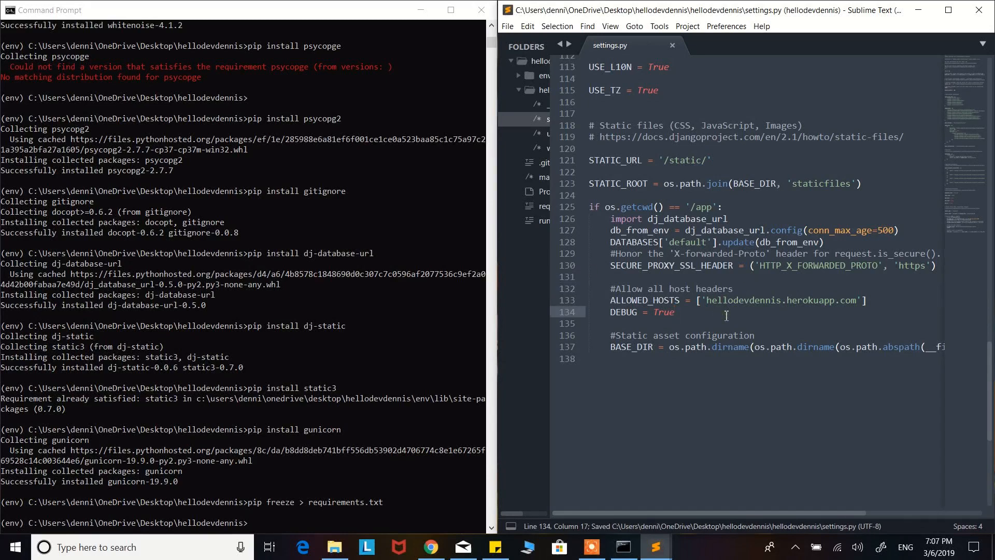
# Bring up the Heroku personal apps page in Chrome, then hide the browser
pyautogui.click(622, 548)
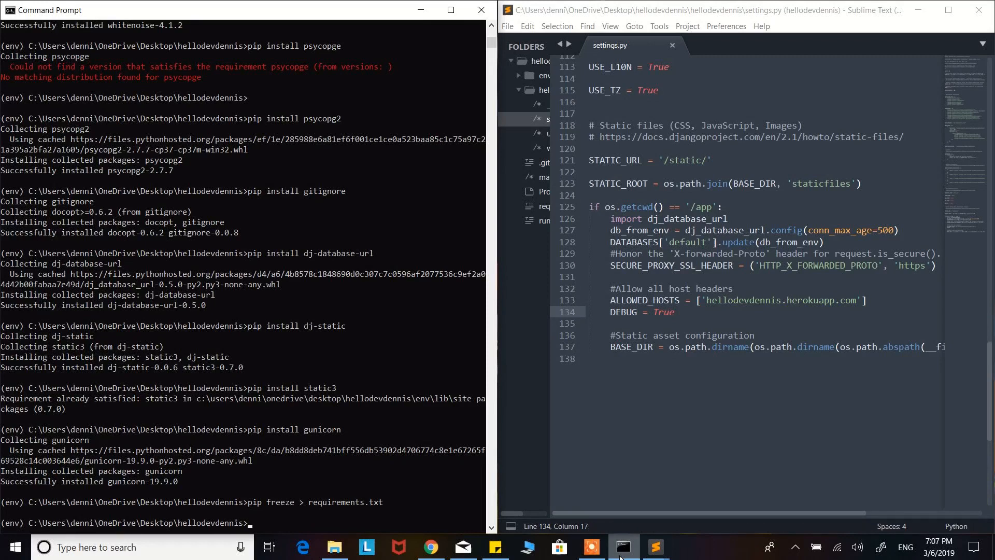
pyautogui.click(432, 549)
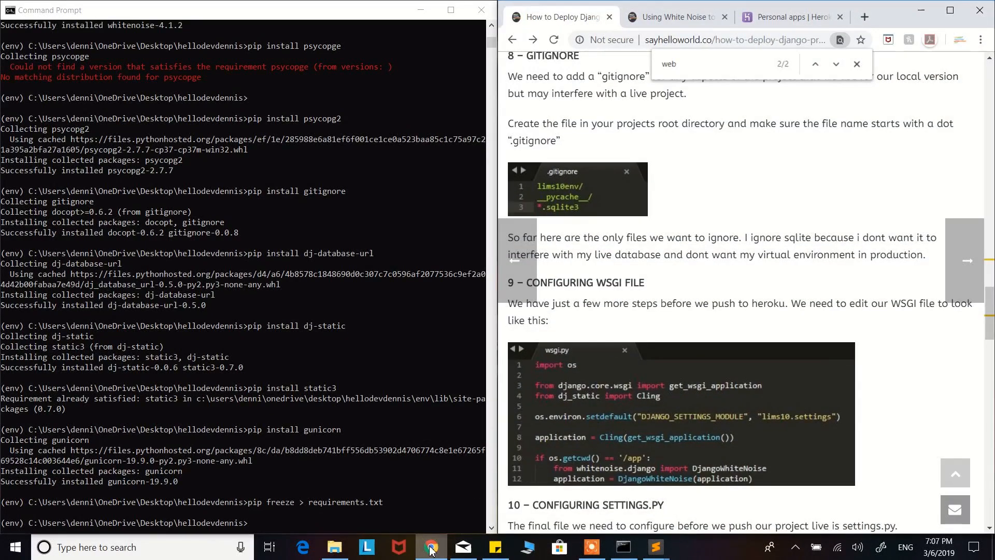
pyautogui.click(775, 17)
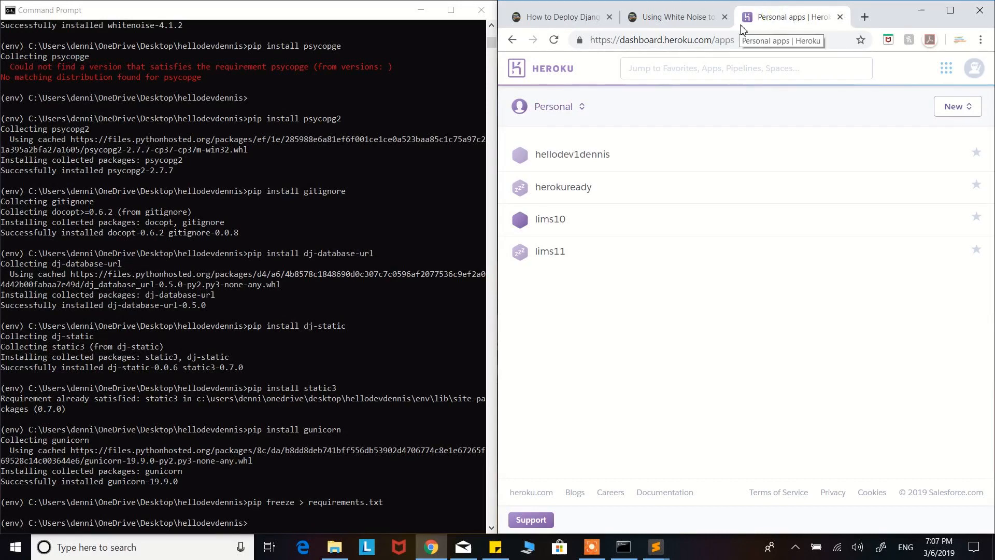
pyautogui.click(920, 11)
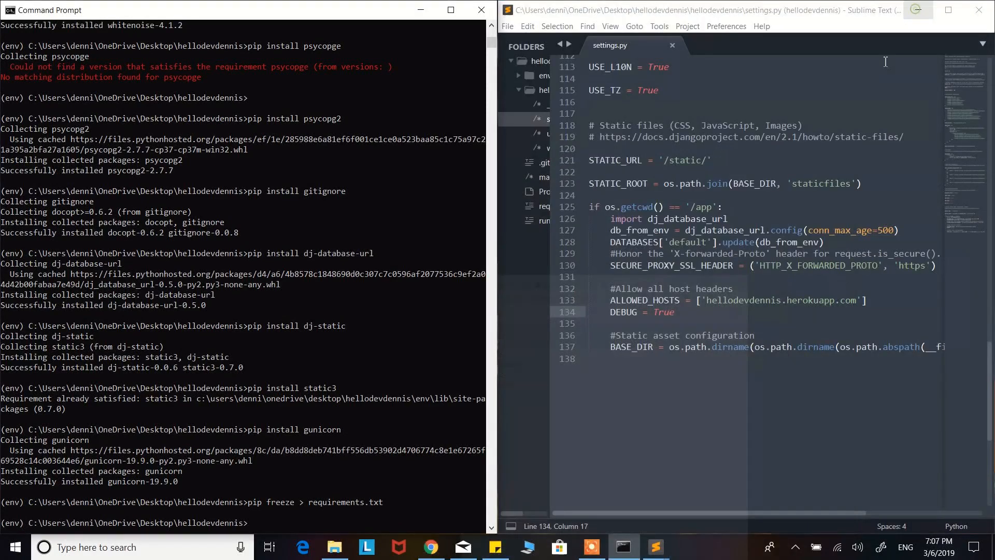
# Run heroku create hellodevdennis in Command Prompt to create the Heroku app
pyautogui.click(623, 547)
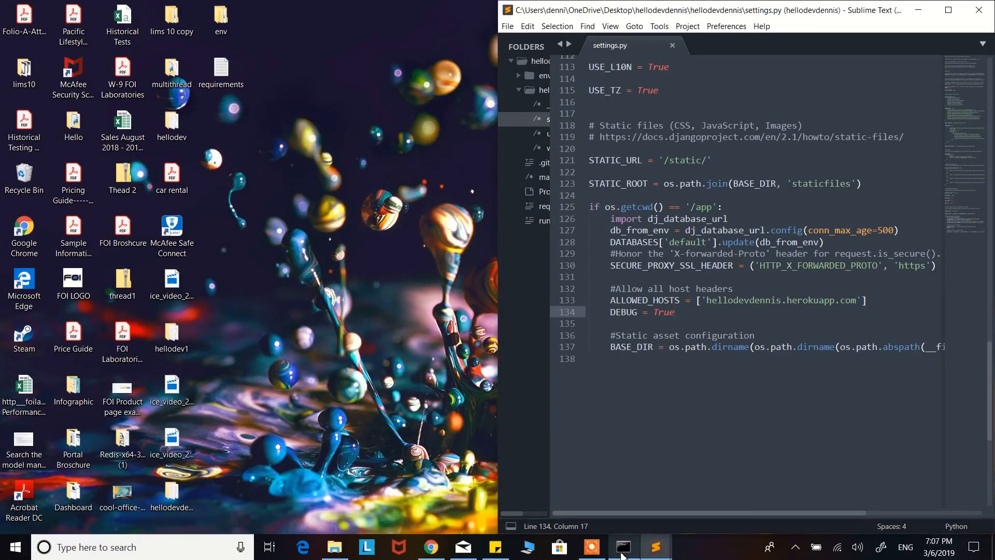
pyautogui.click(623, 549)
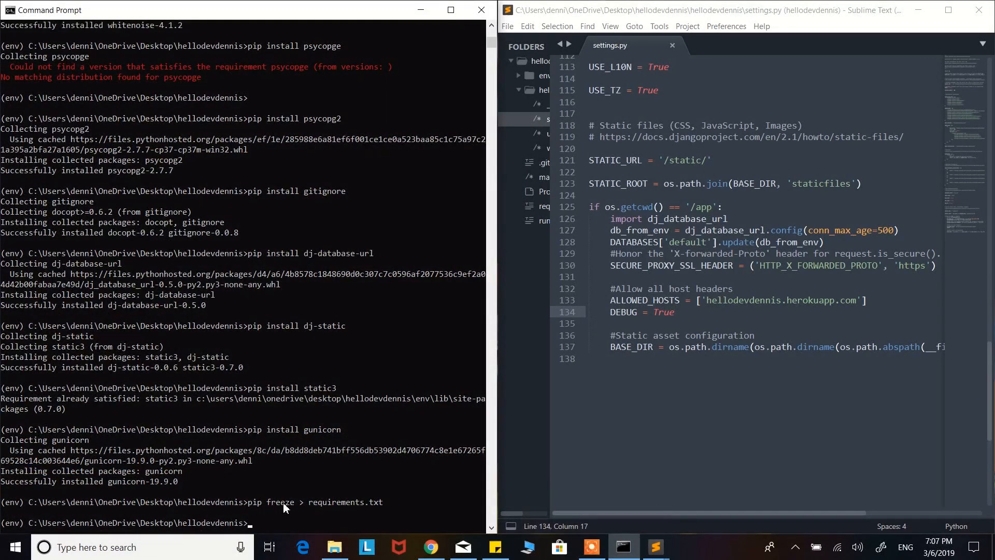
pyautogui.write('heroku create')
pyautogui.write(' hellodev')
pyautogui.write('dennis')
pyautogui.press('Return')
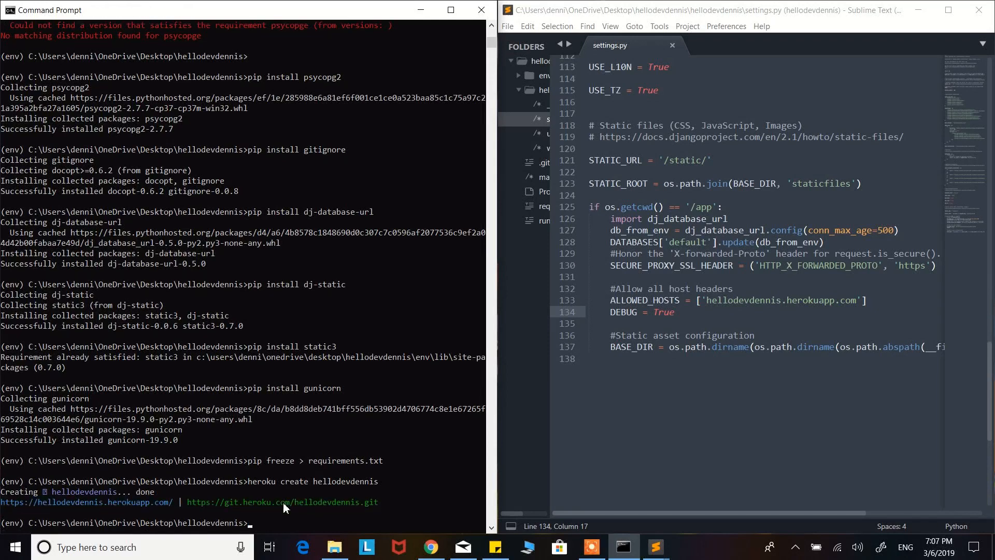
# Reload the Heroku dashboard and go to the hellodevdennis app's Settings page
pyautogui.click(432, 547)
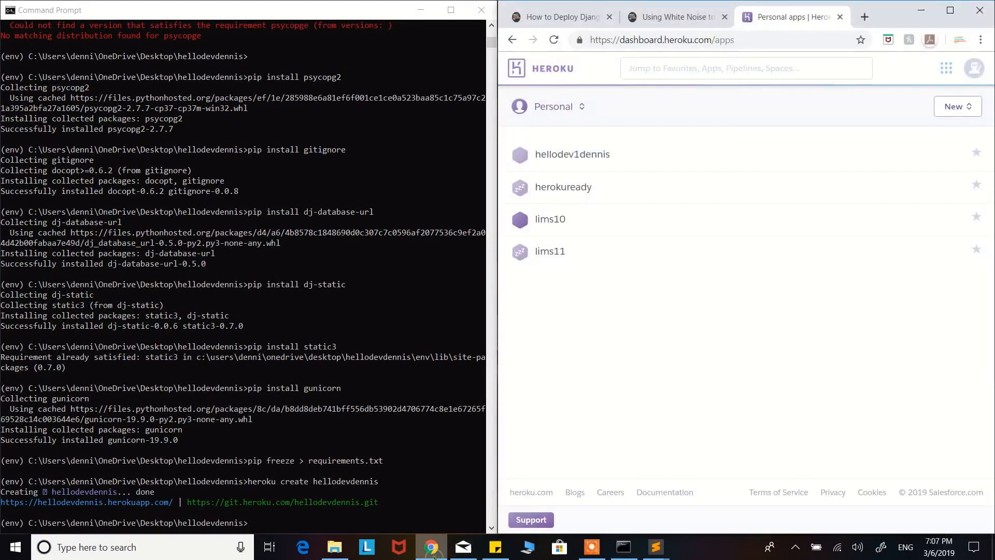
pyautogui.click(554, 40)
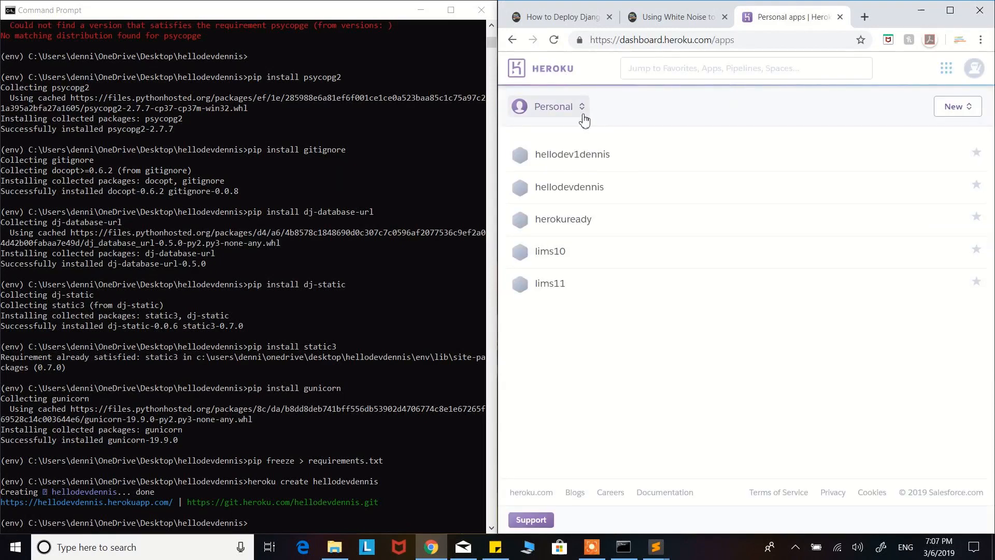
pyautogui.click(568, 191)
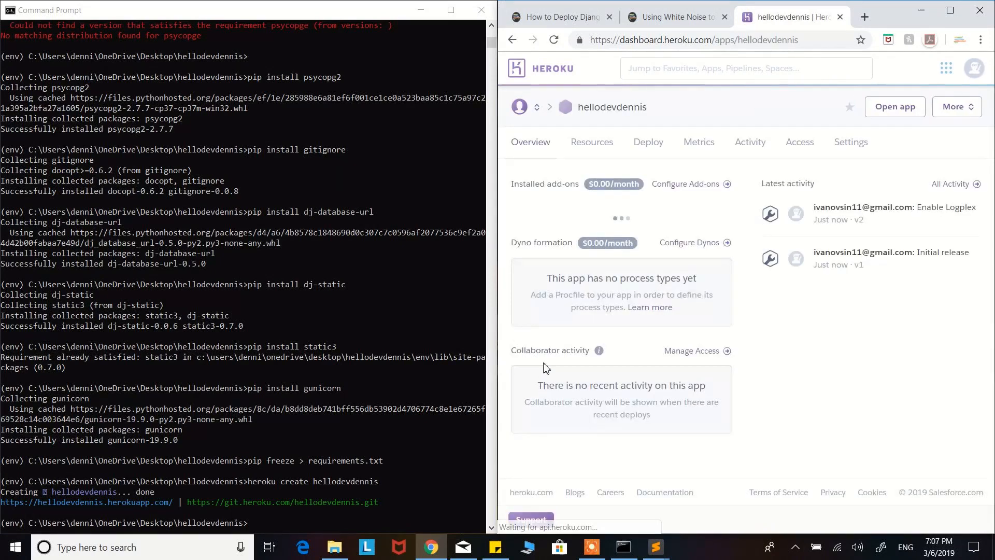
pyautogui.click(851, 141)
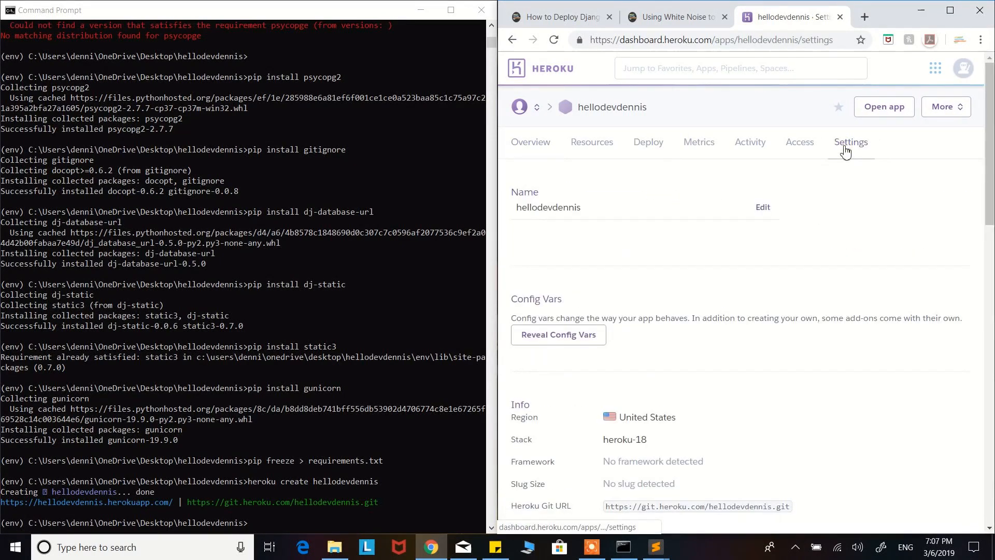
pyautogui.scroll(-5, 988, 155)
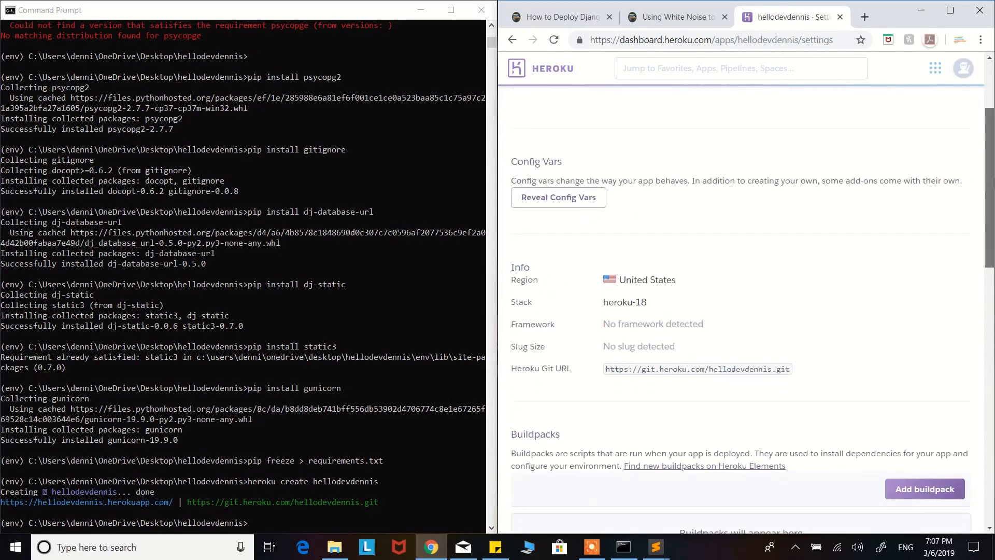
pyautogui.scroll(-5, 972, 195)
# Add the official heroku/python buildpack, save it, then run git status showing six untracked project files
pyautogui.click(925, 250)
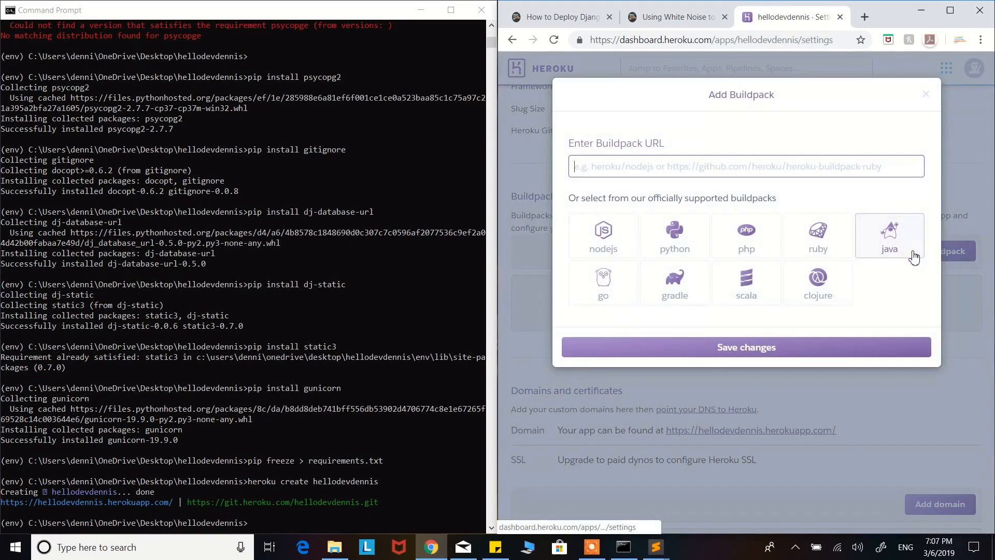
pyautogui.click(674, 237)
pyautogui.click(703, 347)
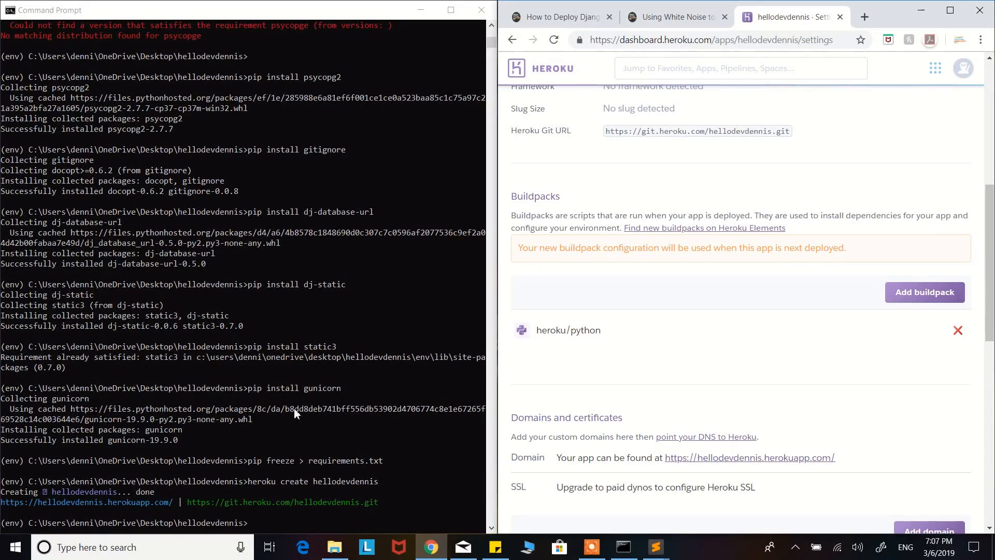
pyautogui.click(275, 514)
pyautogui.write('git status')
pyautogui.press('Return')
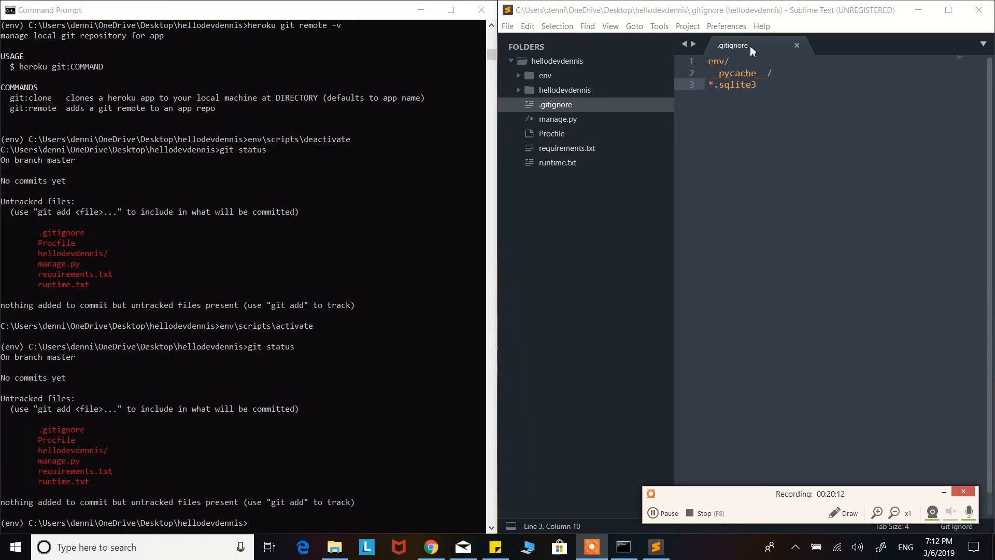
# Save .gitignore with the *.sqlite3 entry and run git remote -v to list the heroku fetch/push remotes
pyautogui.moveTo(758, 85); pyautogui.dragTo(752, 85)
pyautogui.click(758, 85)
pyautogui.hotkey('ctrl', 's')
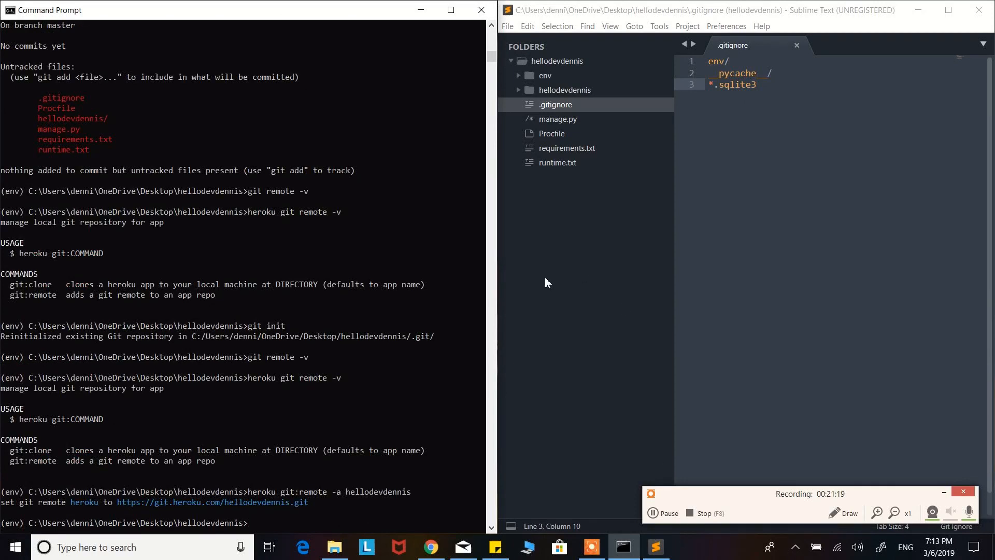
pyautogui.write('git')
pyautogui.write(' remote -')
pyautogui.write('v')
pyautogui.press('Return')
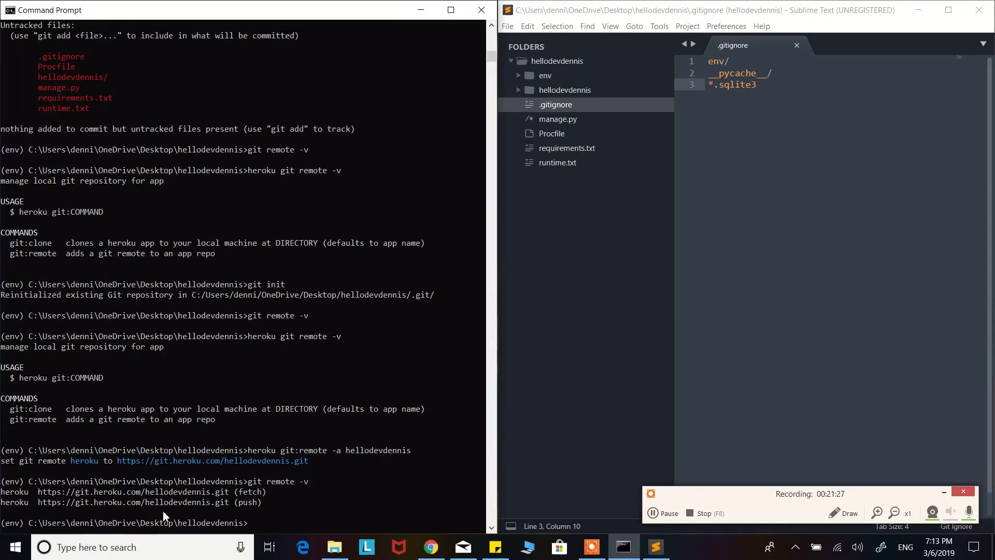
pyautogui.write('git status')
# Stage all project files with git add . and commit them with message "-"
pyautogui.press('Return')
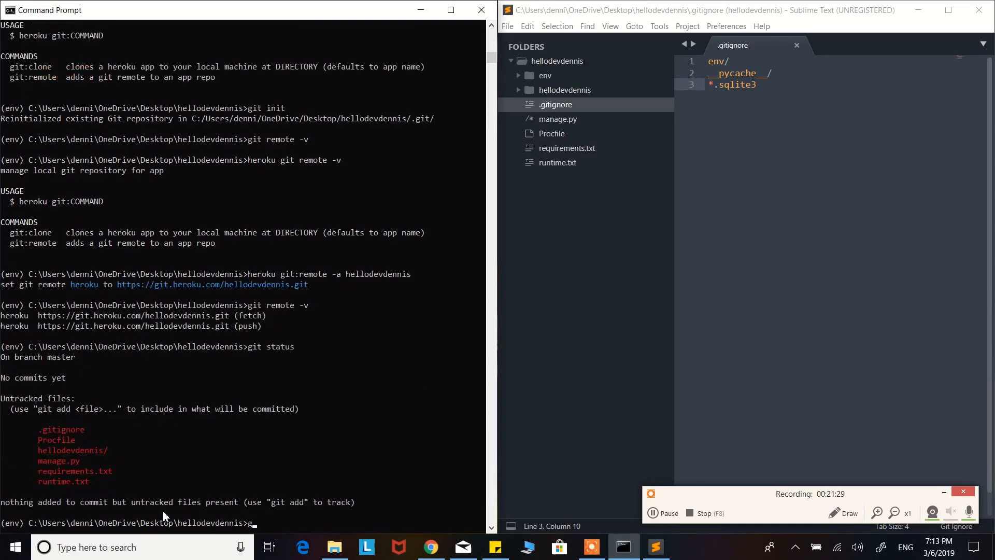
pyautogui.write('it add .')
pyautogui.press('Return')
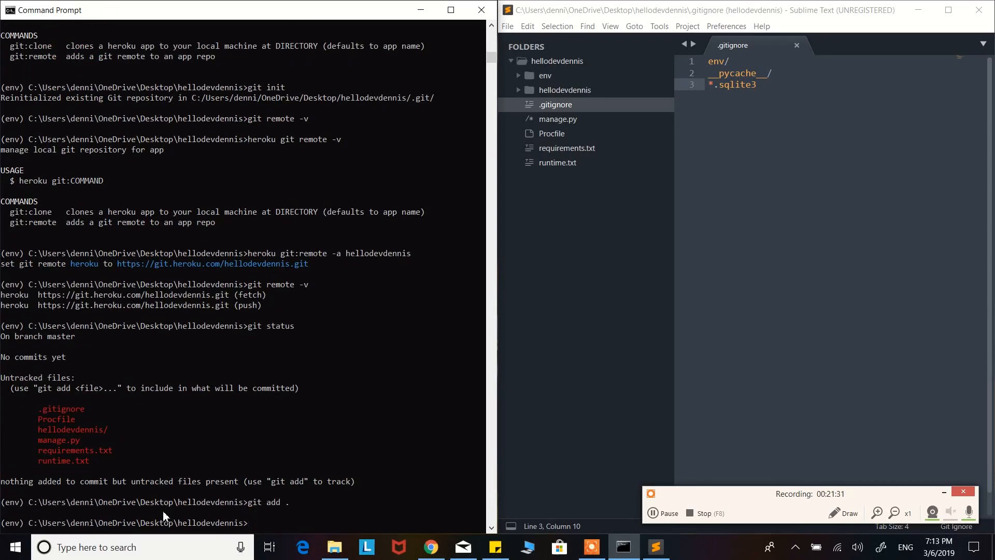
pyautogui.write('git status')
pyautogui.press('Return')
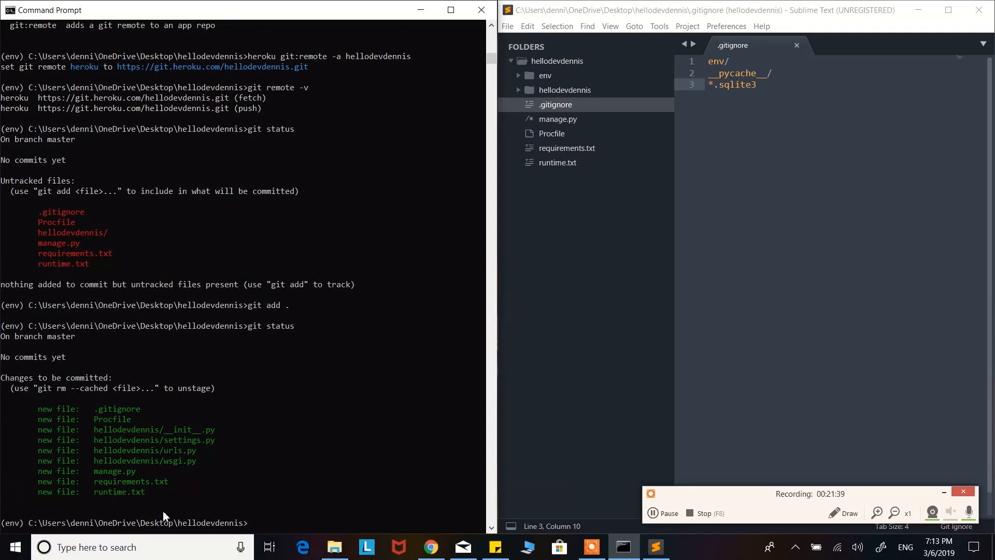
pyautogui.write('git')
pyautogui.write(' commit ')
pyautogui.write('-m "-')
pyautogui.press('Return')
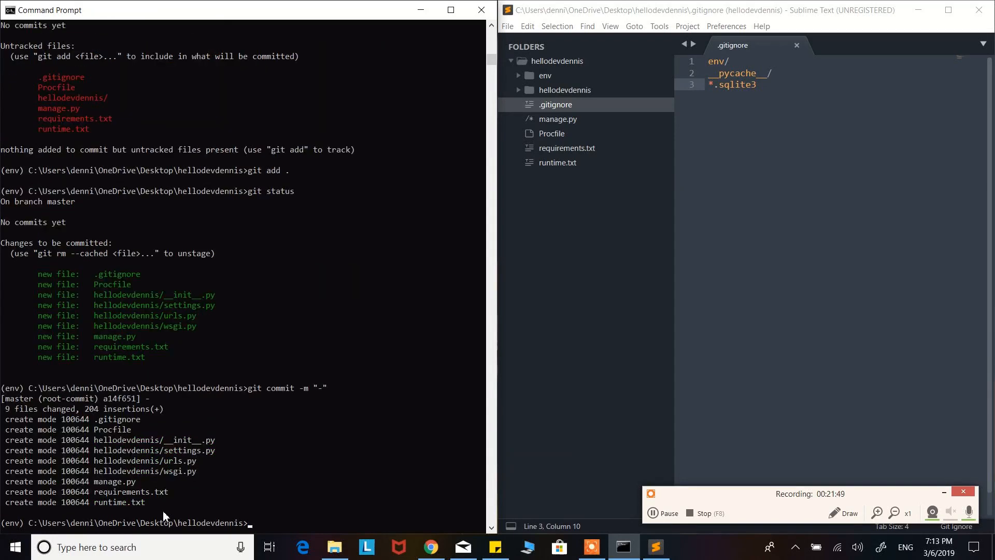
pyautogui.write('gi')
pyautogui.write('t push')
pyautogui.write(' master')
# After the failed git push master, run git push heroku master to deploy release v5
pyautogui.press('Return')
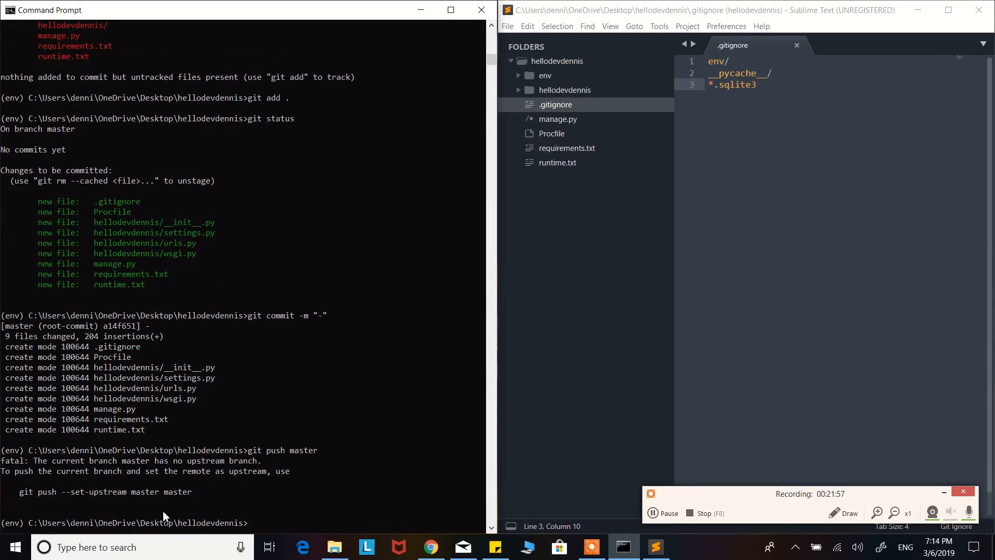
pyautogui.write('g')
pyautogui.press('BackSpace')
pyautogui.write('heroku git')
pyautogui.press('BackSpace')
pyautogui.press('BackSpace')
pyautogui.press('BackSpace')
pyautogui.press('BackSpace')
pyautogui.press('BackSpace')
pyautogui.press('BackSpace')
pyautogui.press('BackSpace')
pyautogui.press('BackSpace')
pyautogui.press('BackSpace')
pyautogui.write('git push heroku master')
pyautogui.press('Return')
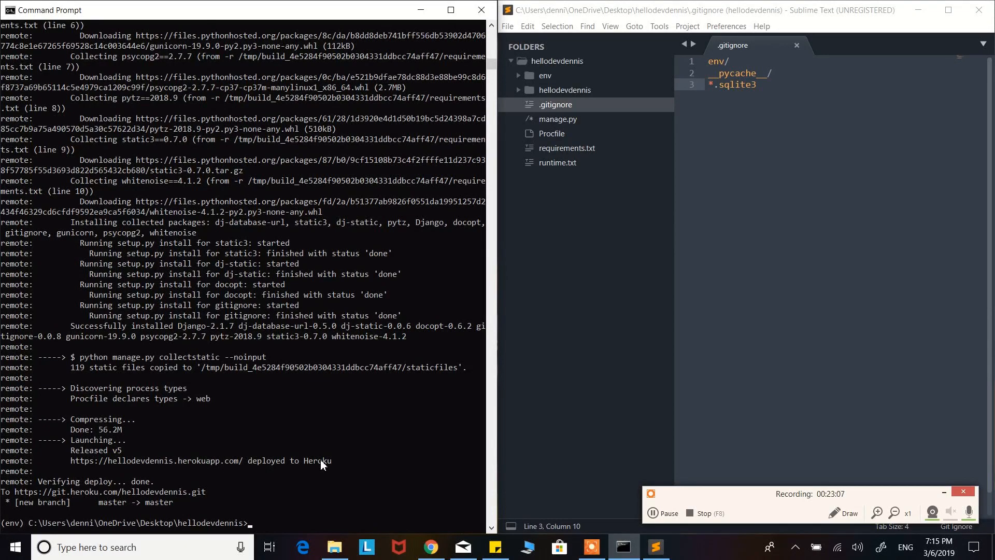
# Open the live app showing an Application error, then run heroku logs revealing 'gununicorn: command not found'
pyautogui.click(432, 547)
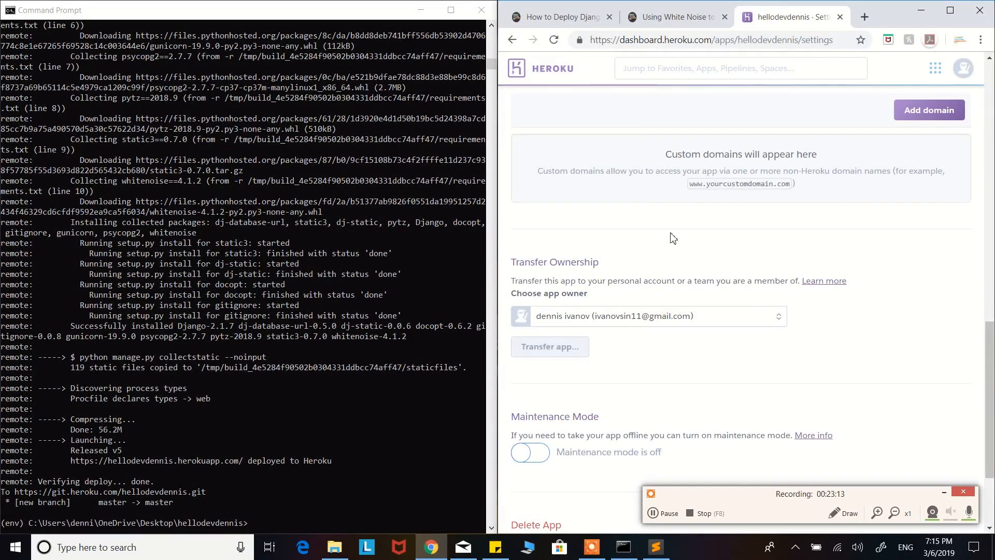
pyautogui.moveTo(991, 348); pyautogui.dragTo(992, 93)
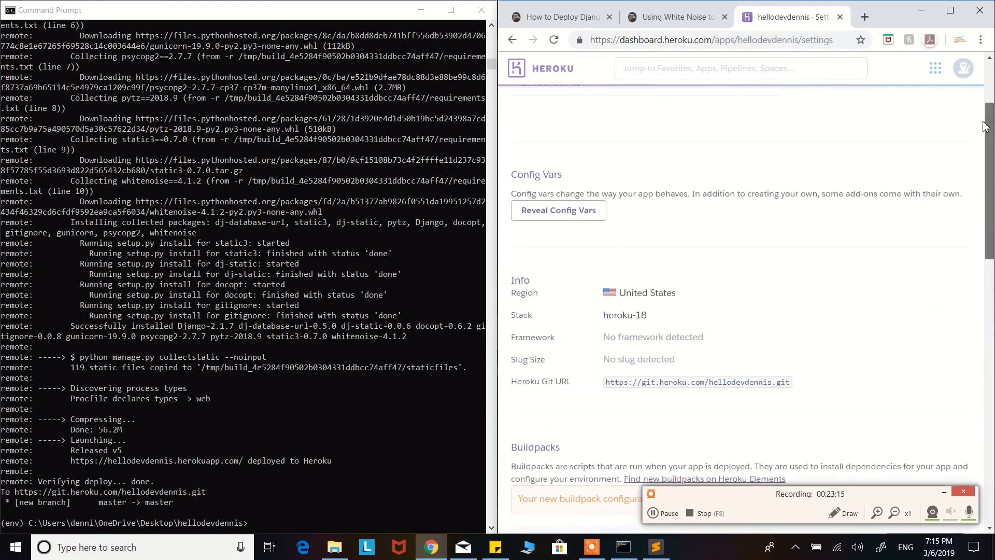
pyautogui.click(881, 107)
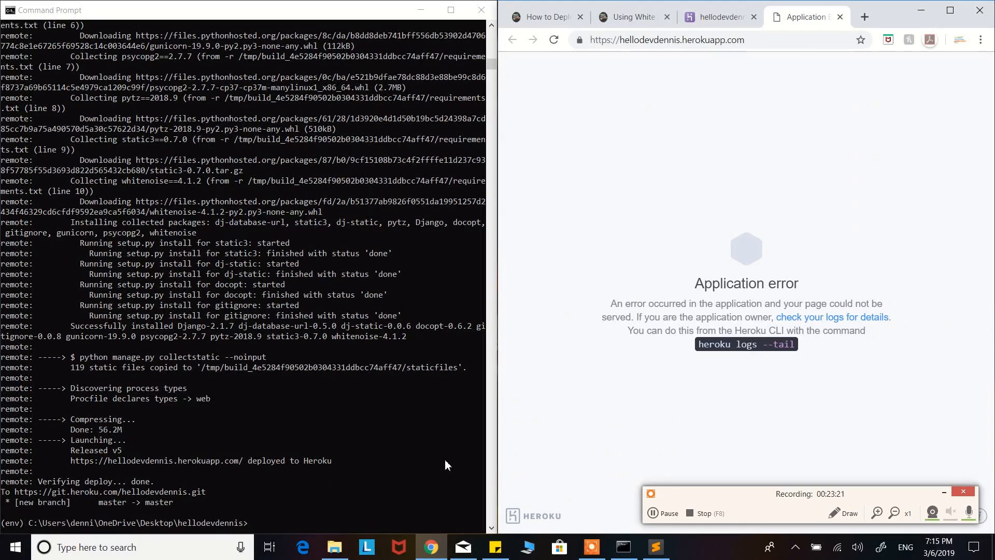
pyautogui.click(295, 526)
pyautogui.write('heroku logs')
pyautogui.press('Return')
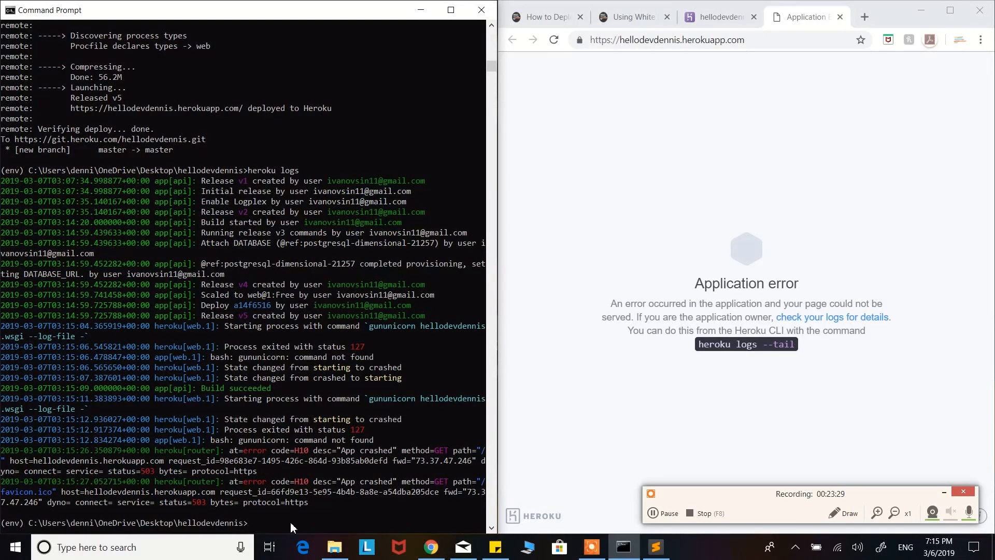
# Correct 'gununicorn' to 'gunicorn' in the Procfile and save it
pyautogui.click(656, 546)
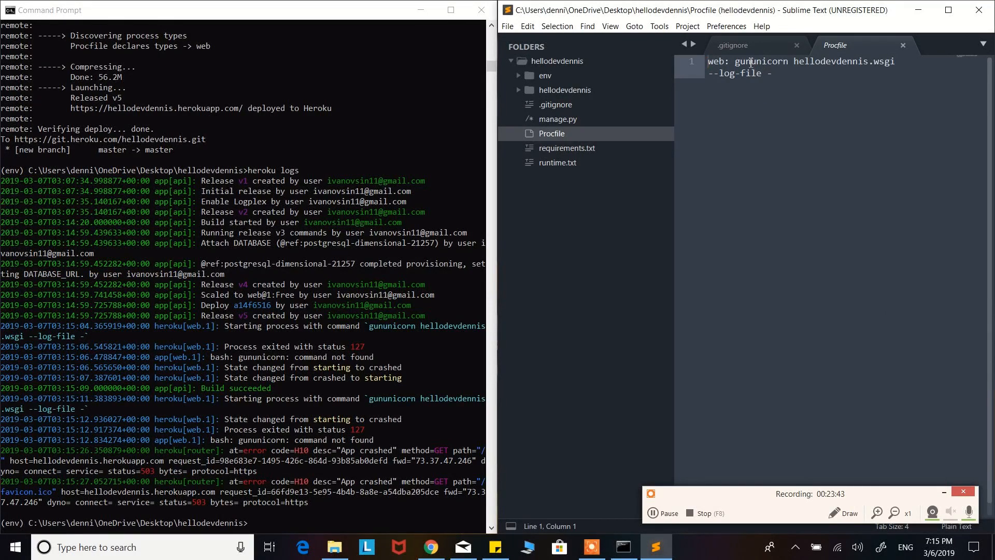
pyautogui.click(753, 63)
pyautogui.press('BackSpace')
pyautogui.press('BackSpace')
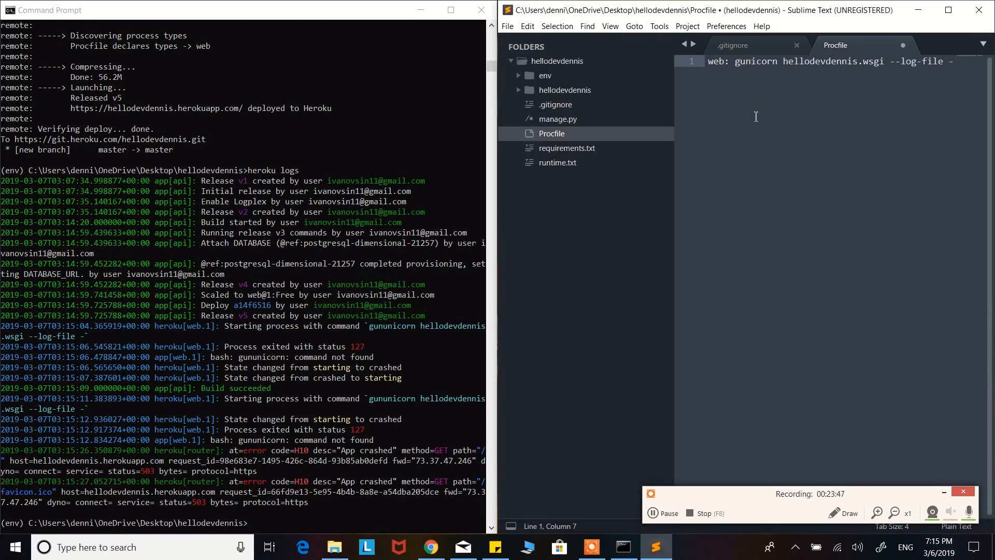
pyautogui.click(756, 117)
pyautogui.hotkey('ctrl', 's')
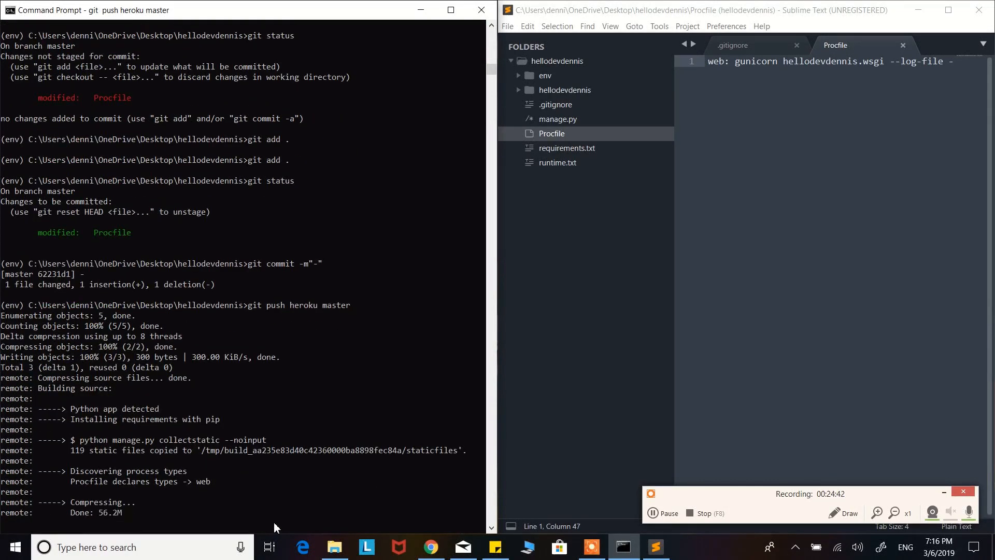
# Reload hellodevdennis.herokuapp.com in a maximized Chrome to show the Django success rocket page
pyautogui.click(432, 546)
pyautogui.click(555, 40)
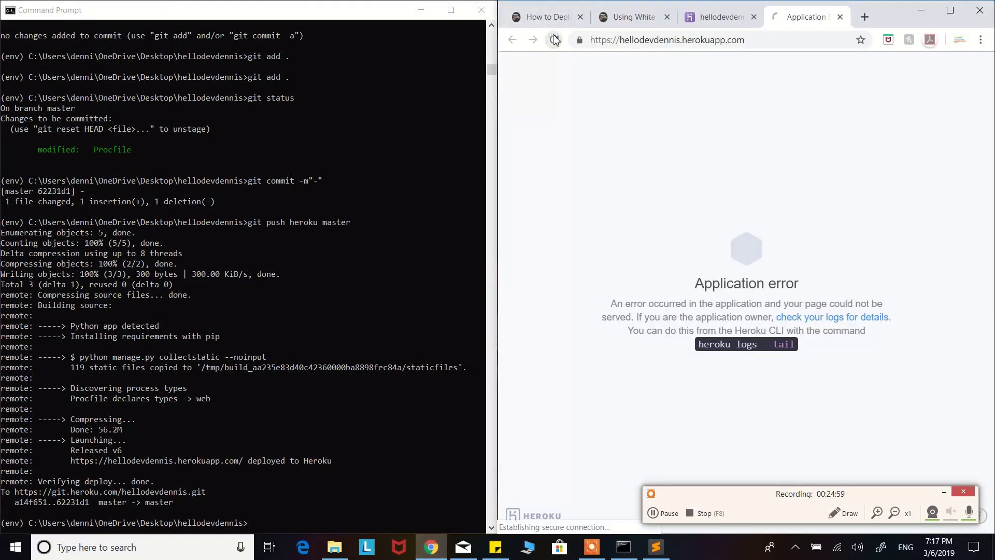
pyautogui.click(950, 10)
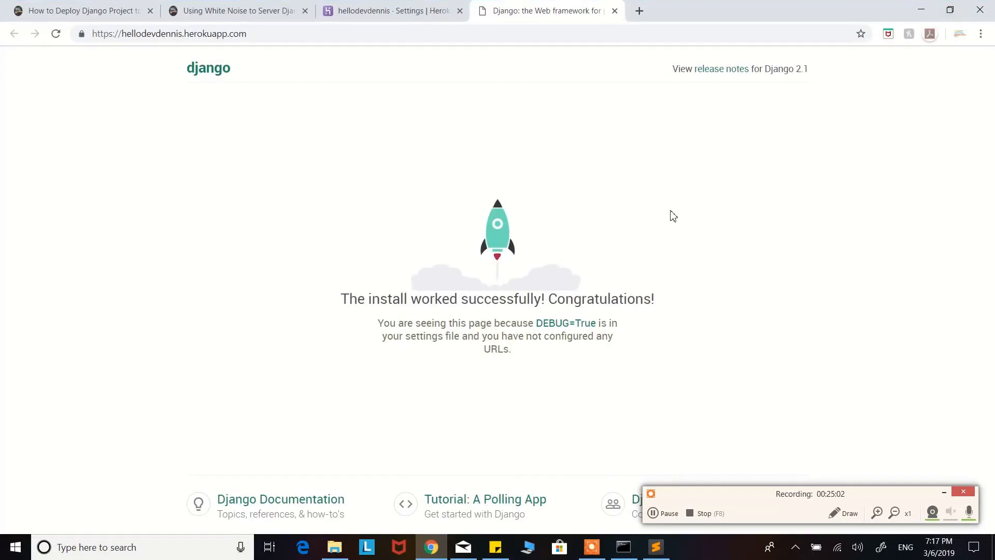